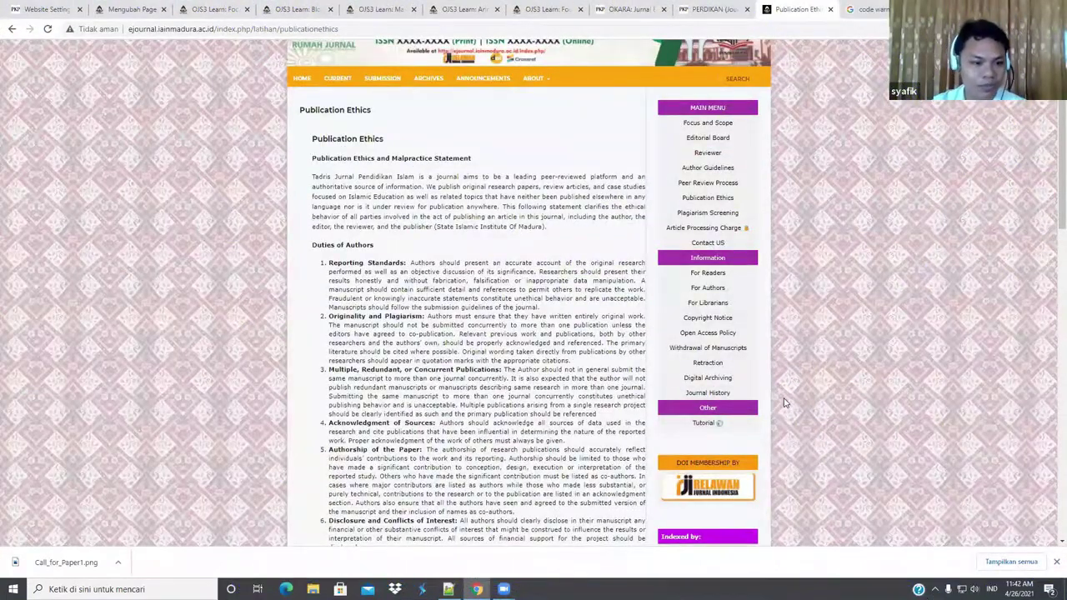
pyautogui.scroll(-15, 784, 403)
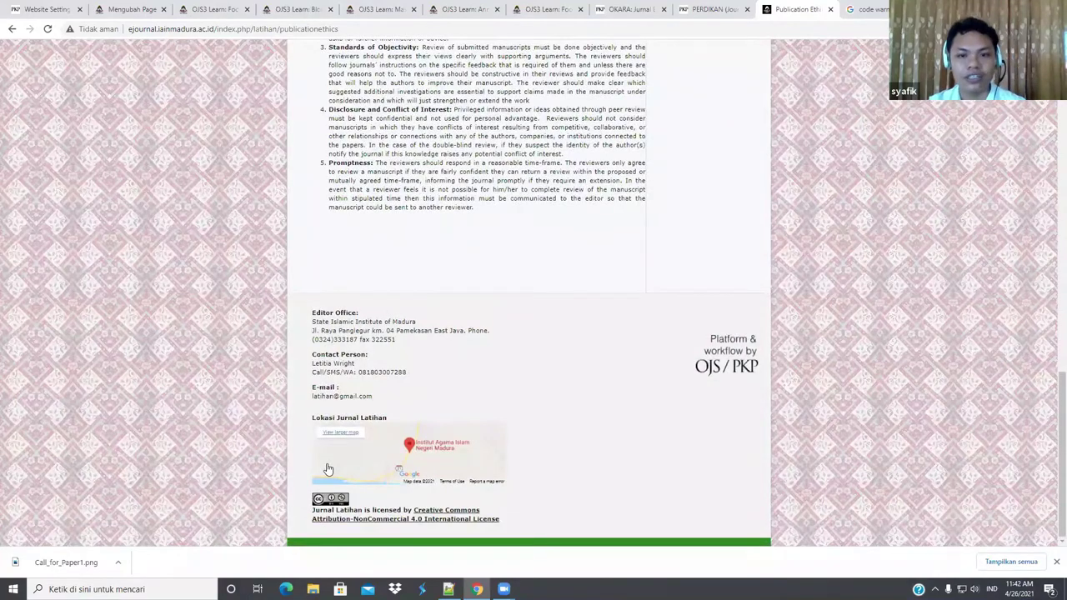
pyautogui.press('Home')
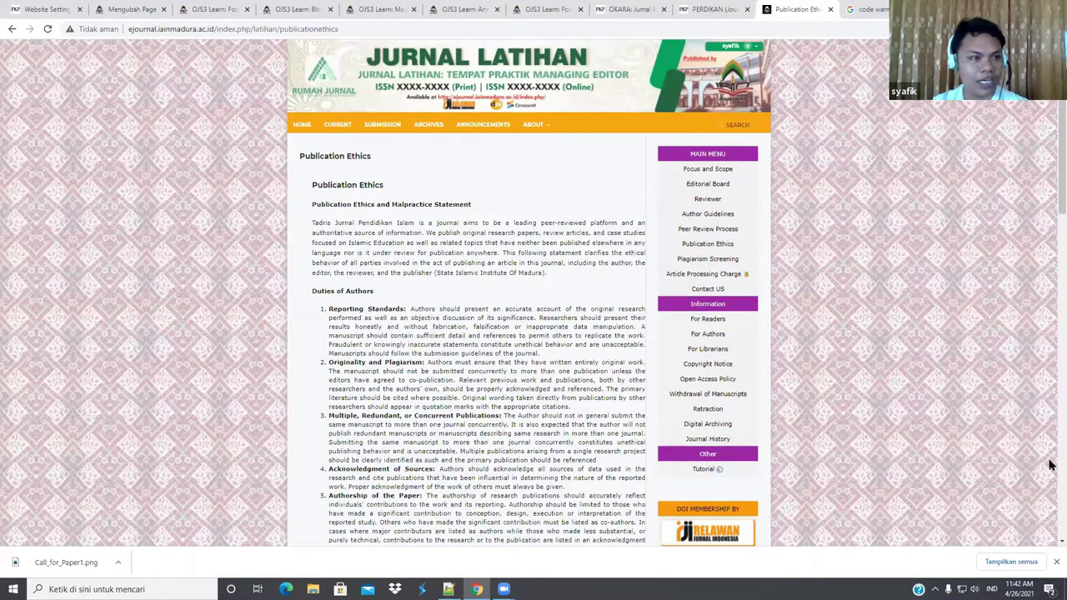
# Return to the journal's website settings and open the announcement settings.
pyautogui.click(46, 8)
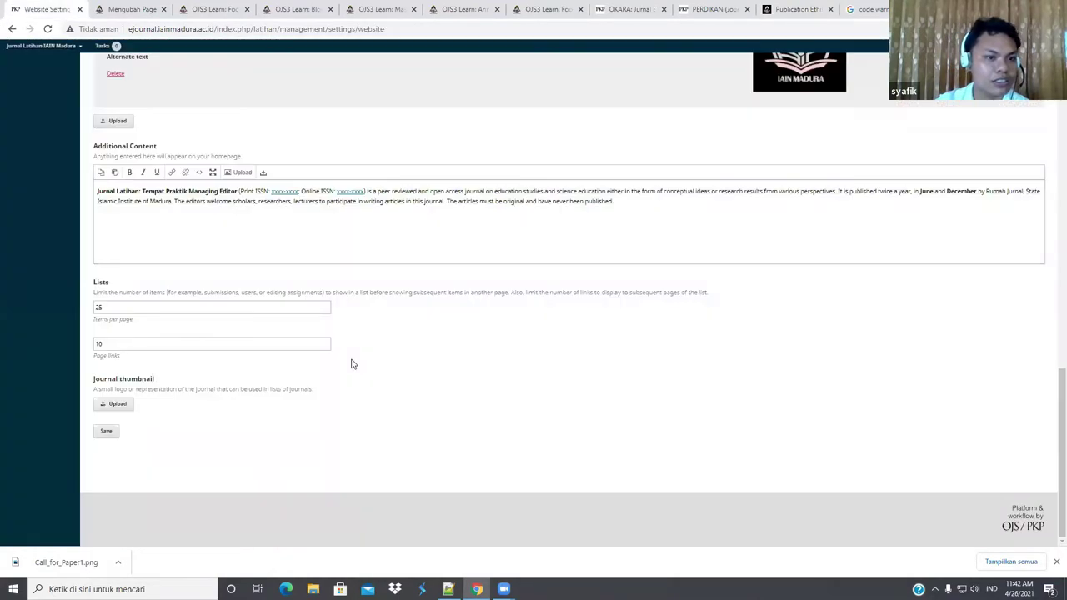
pyautogui.press('Home')
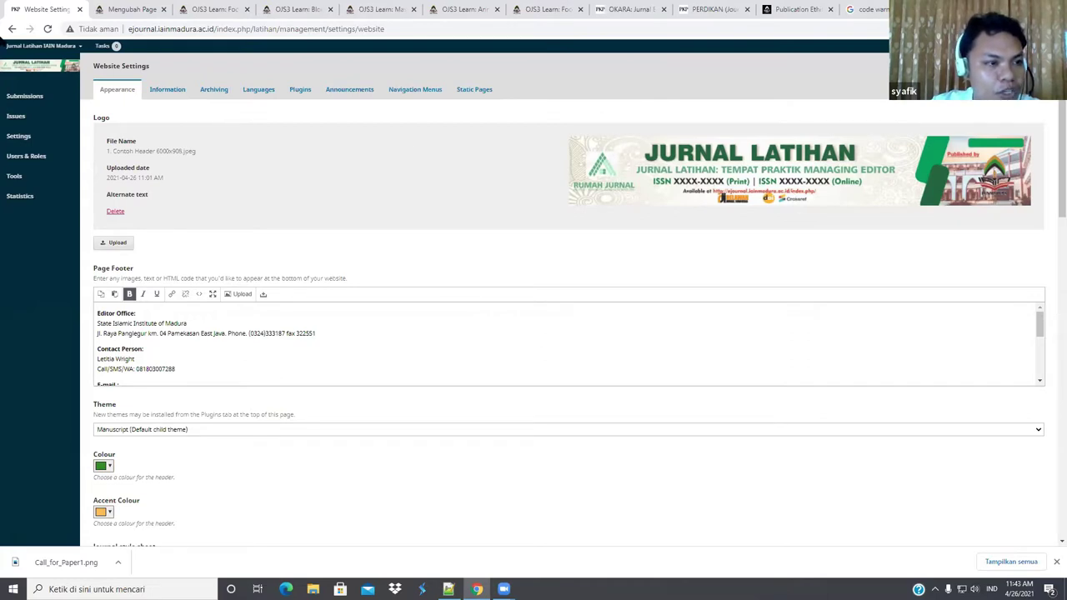
pyautogui.moveTo(33, 138)
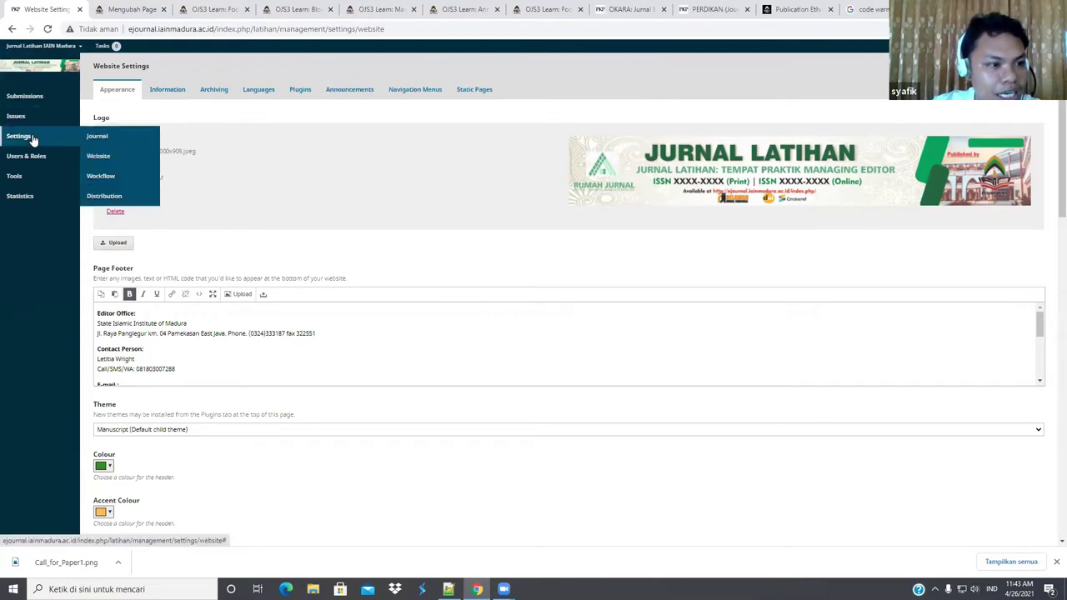
pyautogui.click(111, 162)
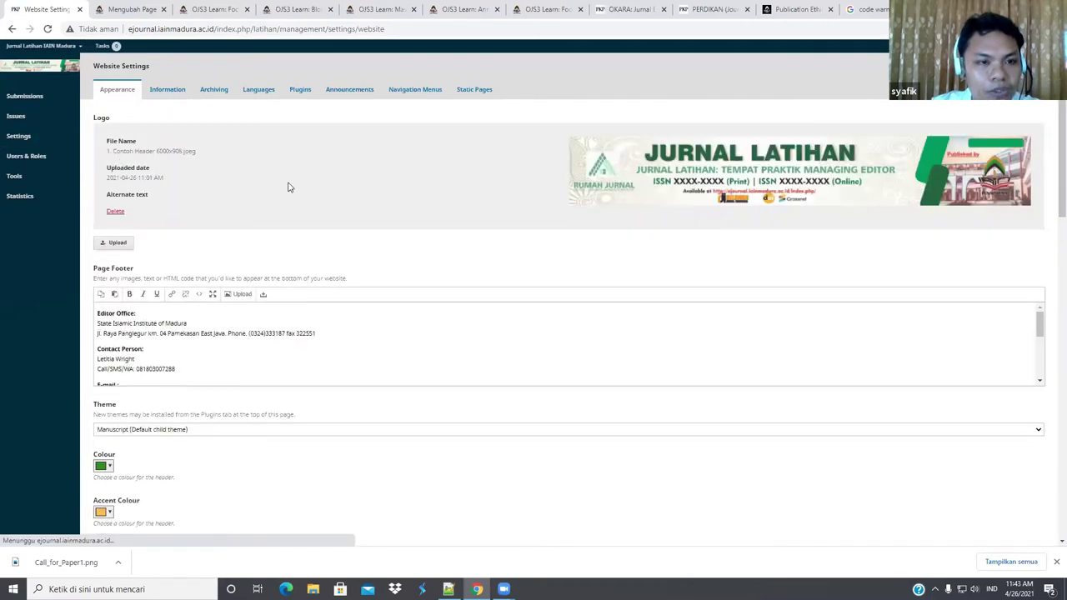
pyautogui.click(350, 90)
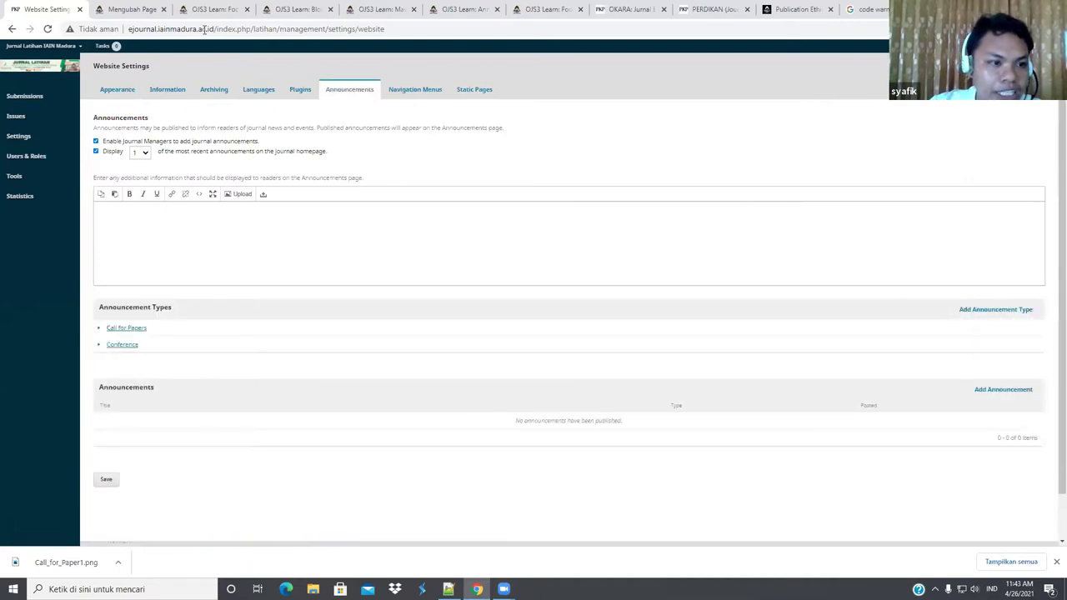
# Turn off both journal manager announcements and the homepage announcement display, and turn both options back on.
pyautogui.click(97, 142)
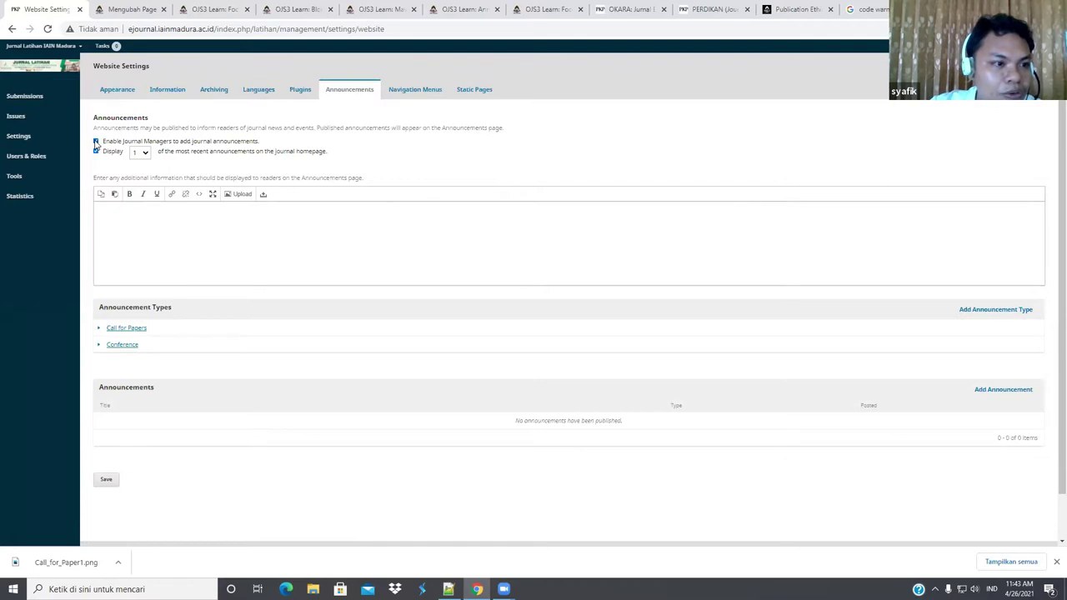
pyautogui.click(97, 152)
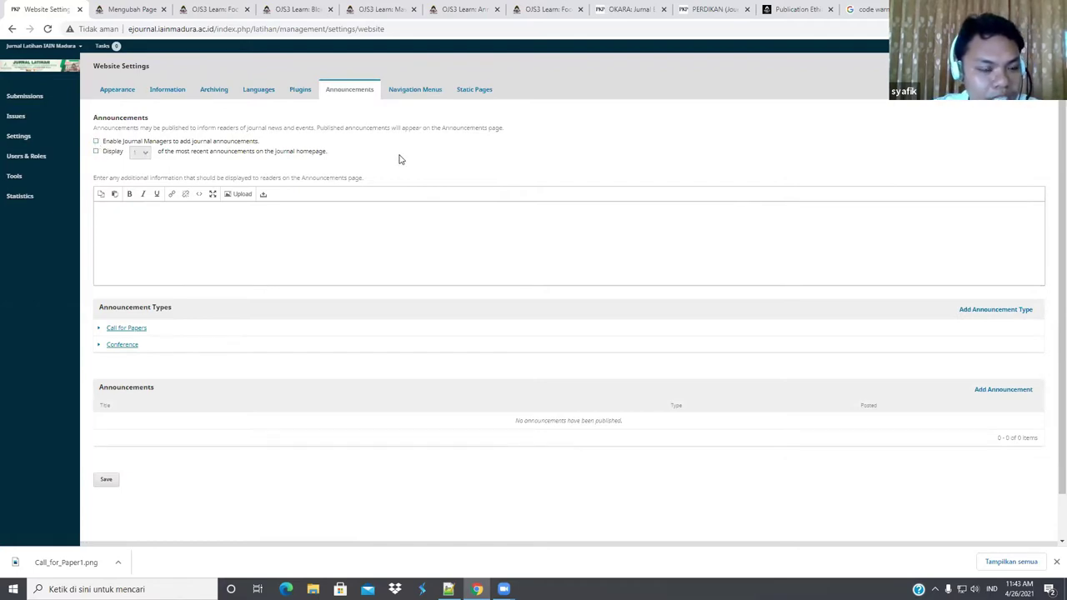
pyautogui.click(96, 142)
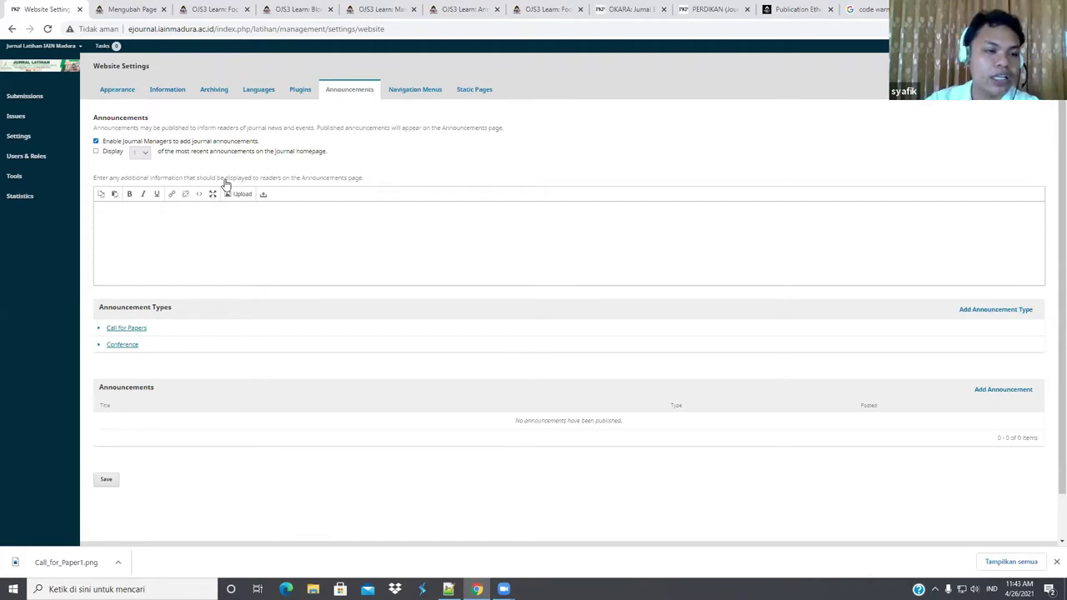
pyautogui.click(96, 152)
# Set the journal homepage to display the 5 most recent announcements.
pyautogui.click(142, 153)
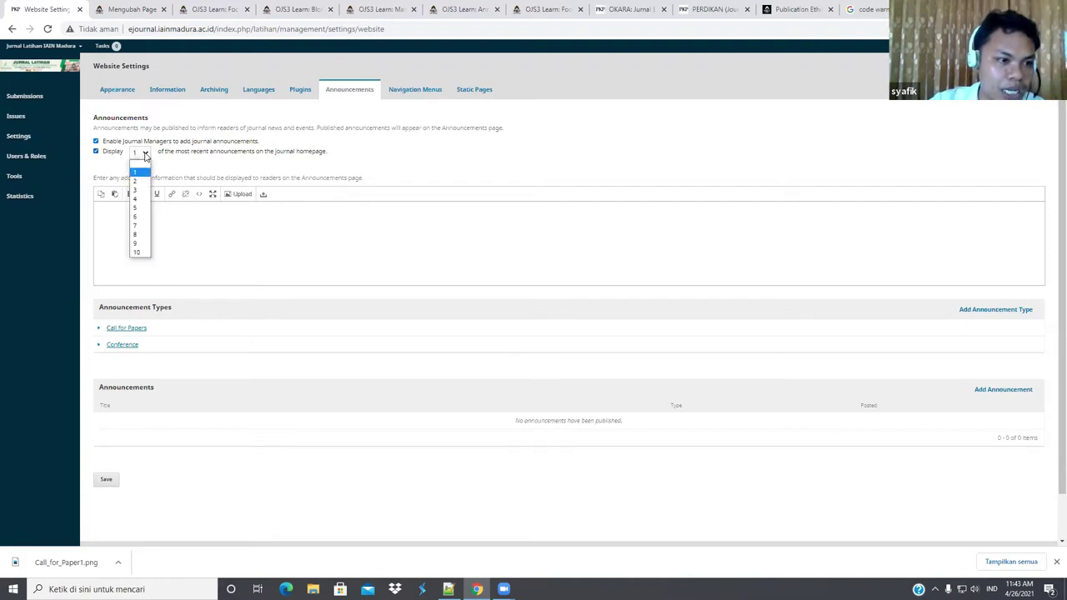
pyautogui.click(141, 209)
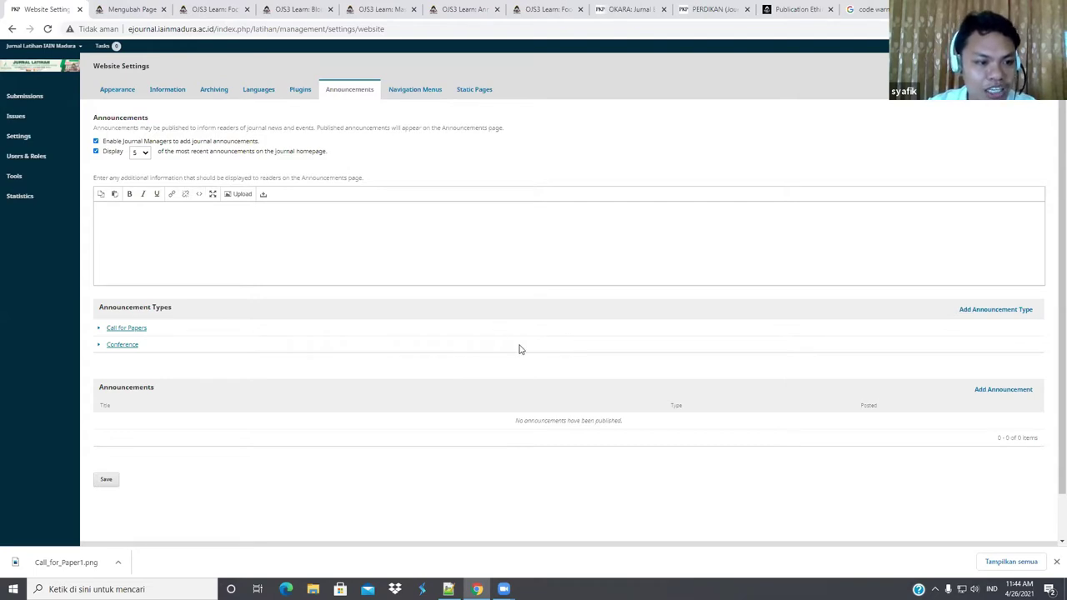
pyautogui.click(924, 258)
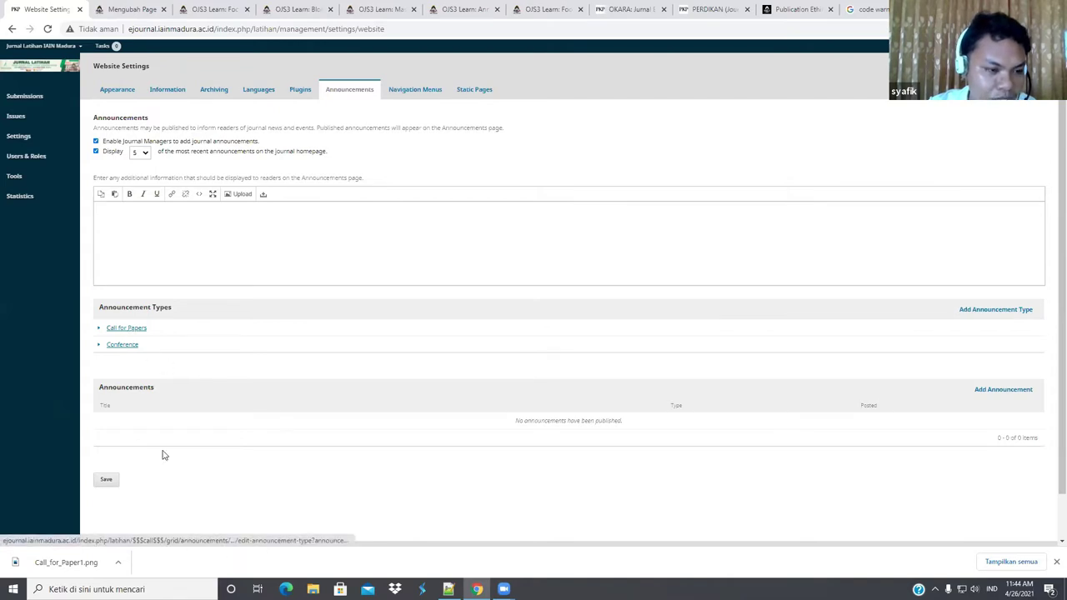
# Add a new announcement type named "Accreditation" and save it.
pyautogui.click(993, 314)
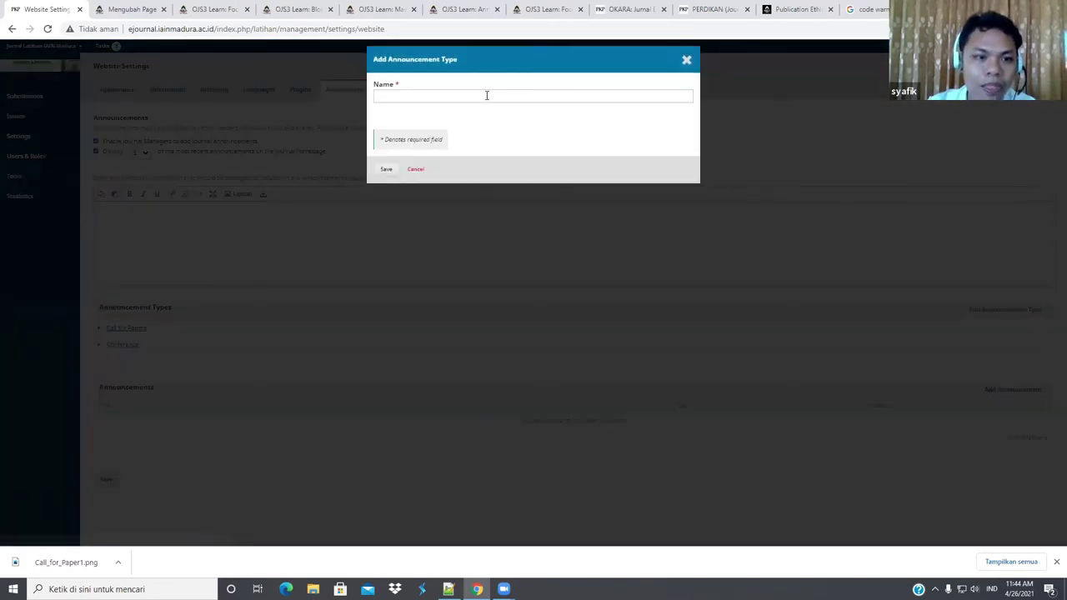
pyautogui.click(487, 95)
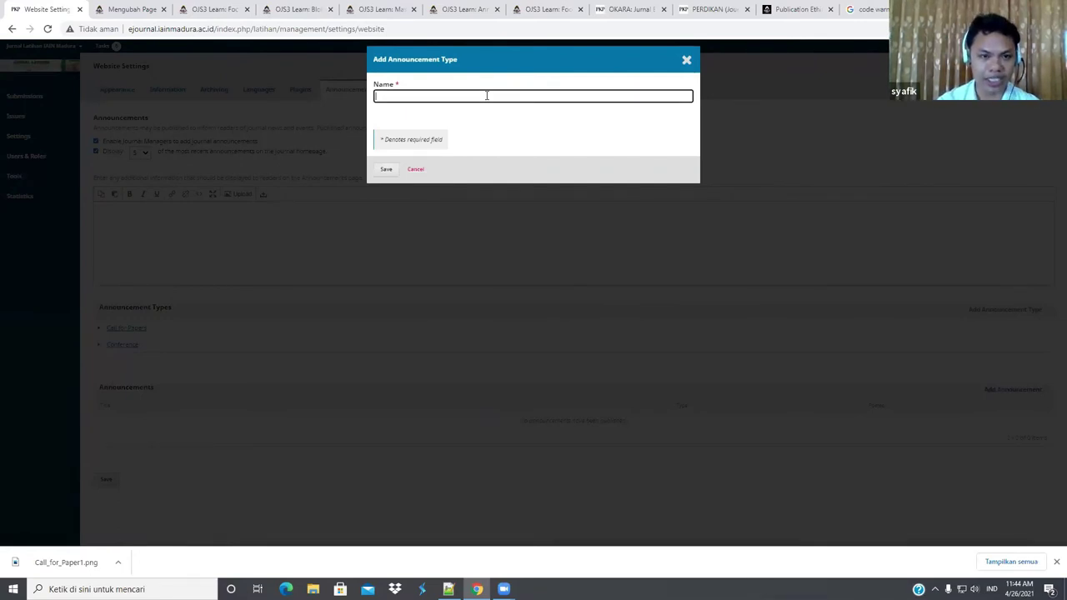
pyautogui.press('Return')
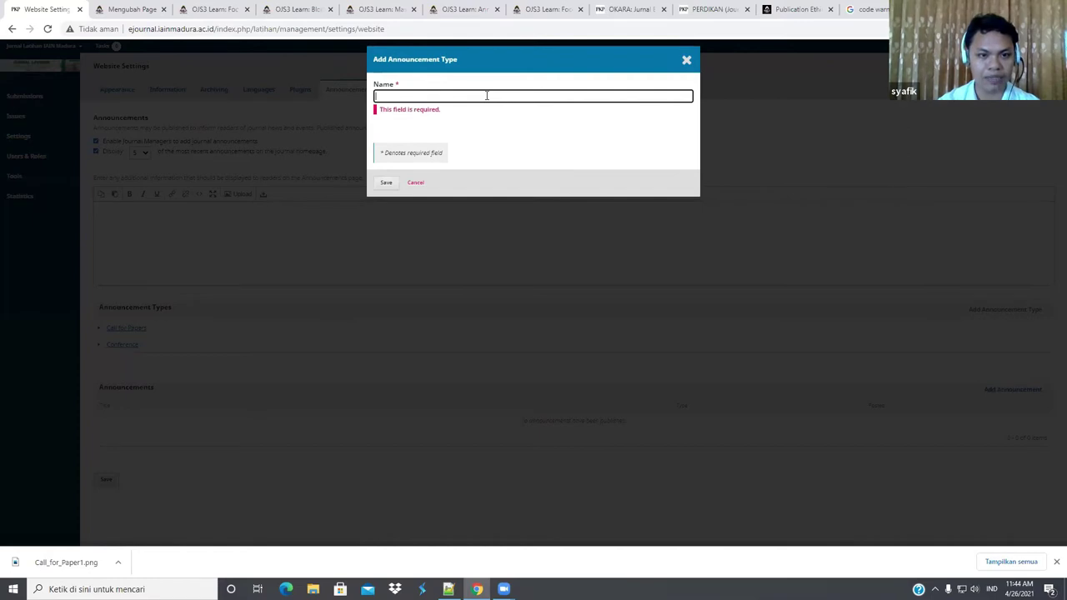
pyautogui.write('Acc')
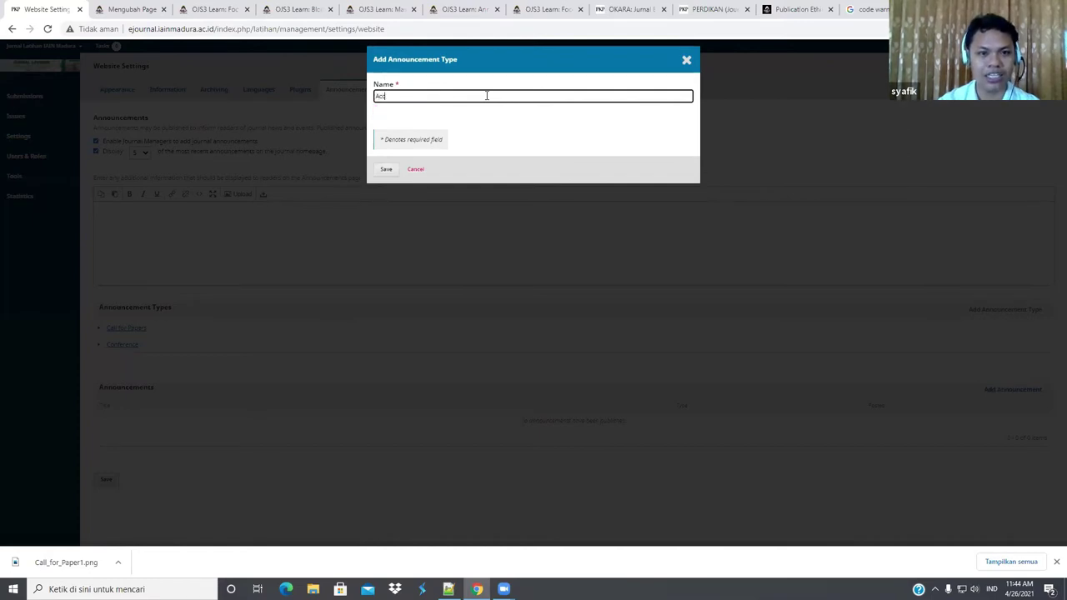
pyautogui.write('reditation')
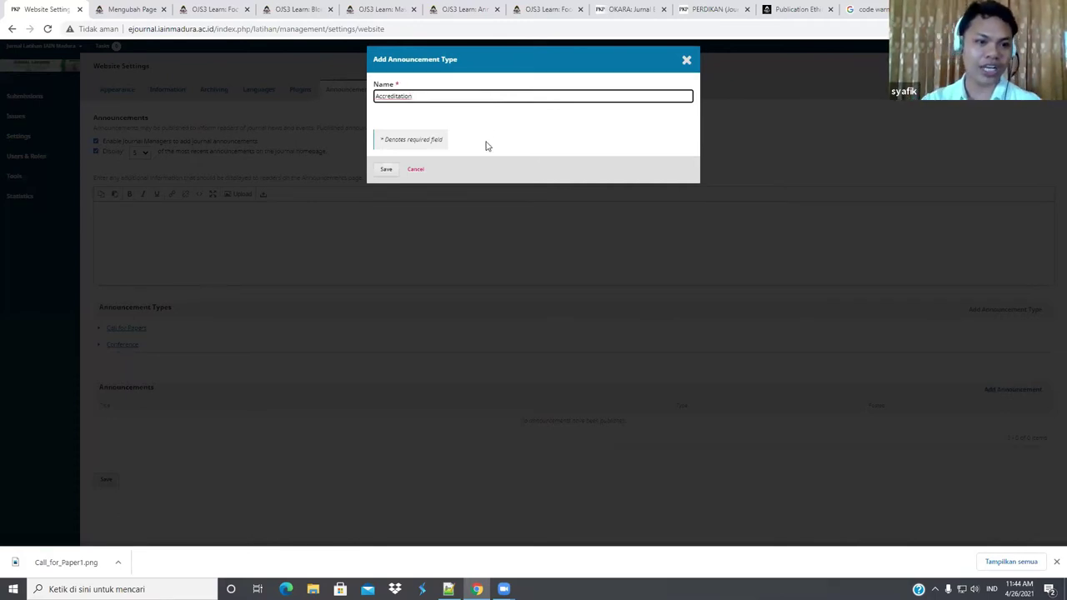
pyautogui.click(387, 170)
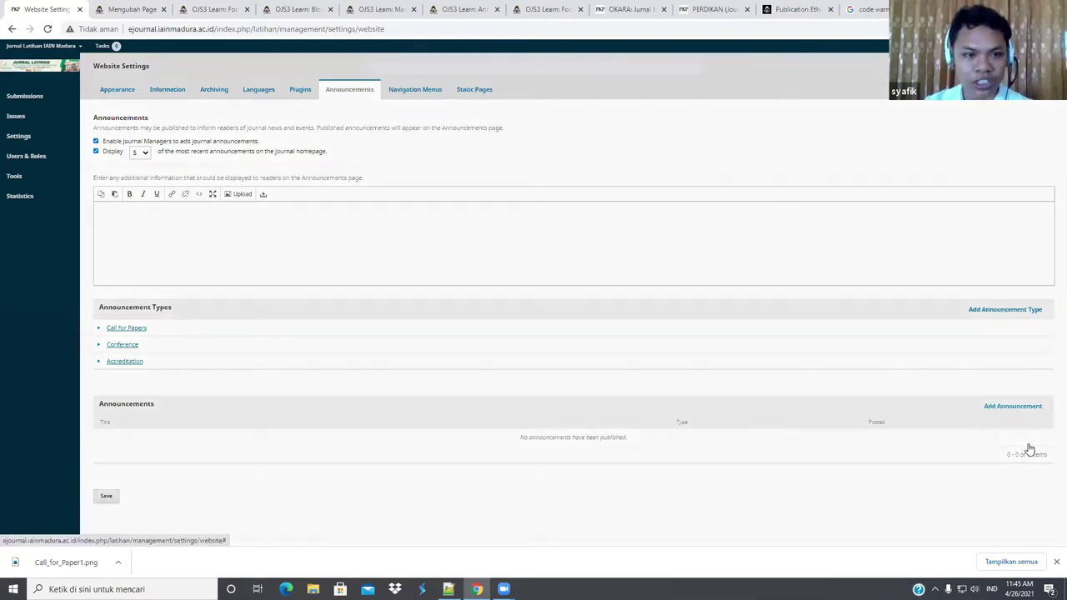
# Start a new announcement of type Call for Papers with the title "Call for Paper May 2021".
pyautogui.click(1005, 407)
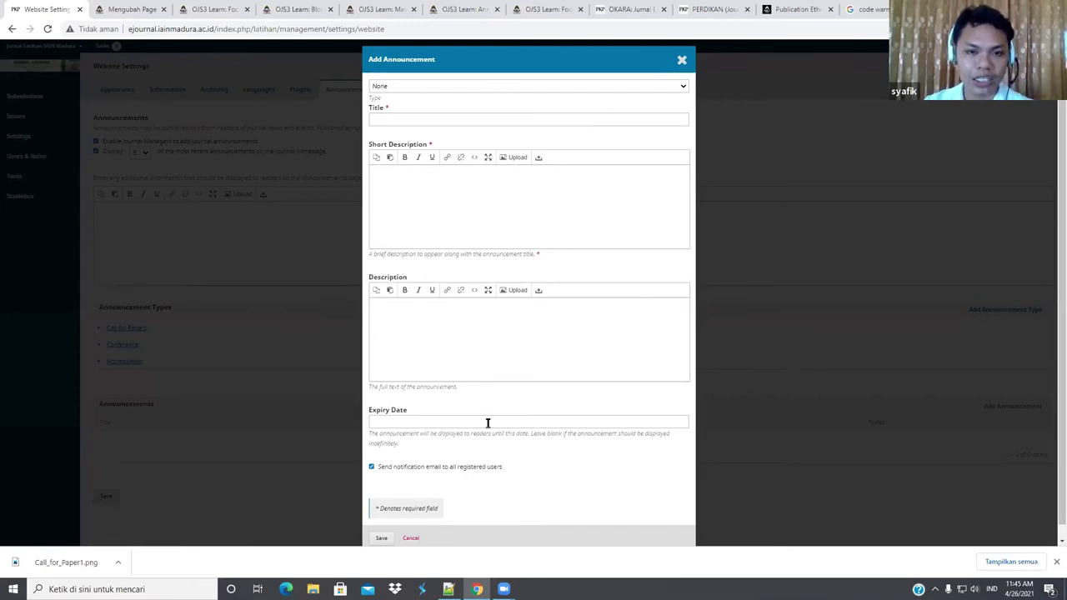
pyautogui.click(682, 88)
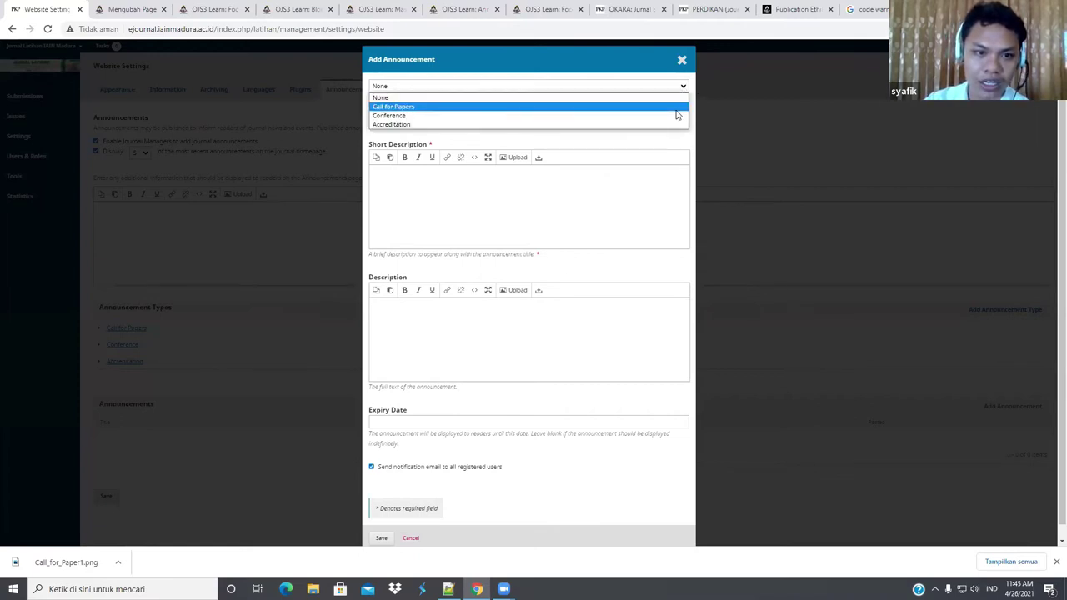
pyautogui.click(677, 106)
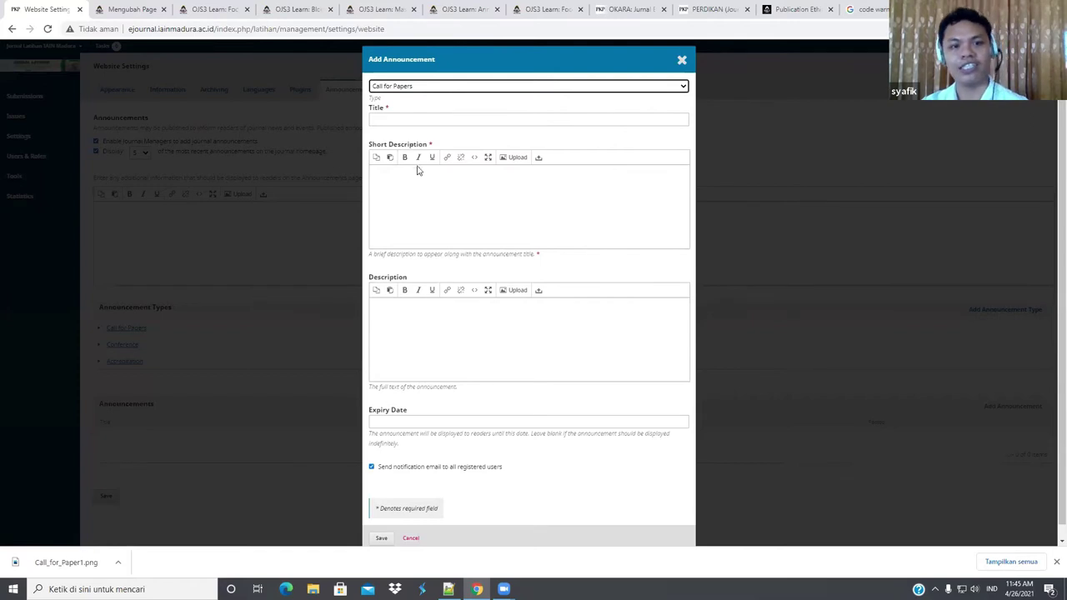
pyautogui.click(451, 118)
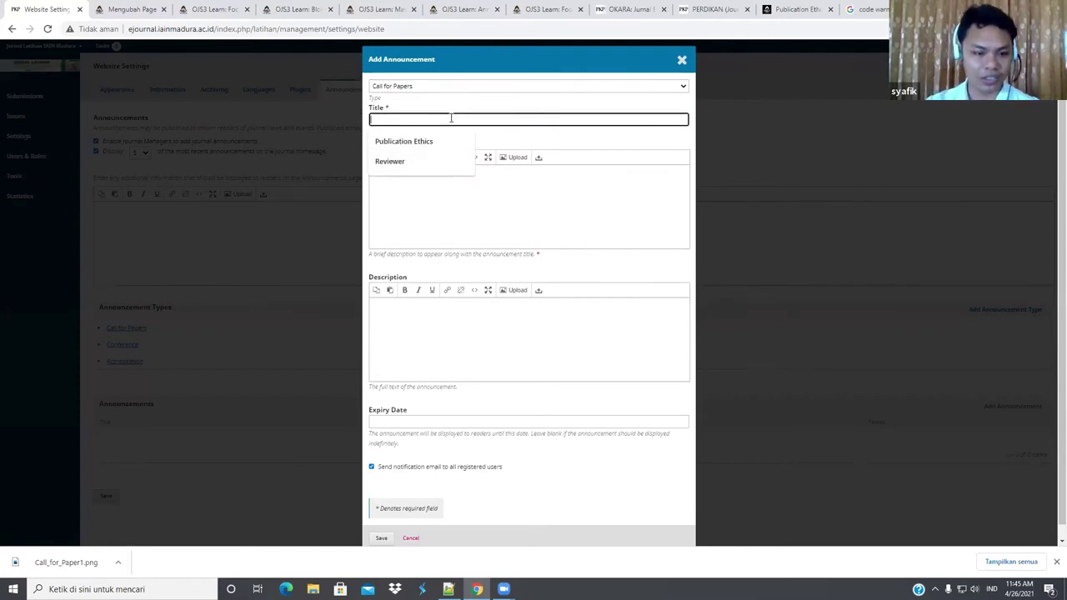
pyautogui.write('Call')
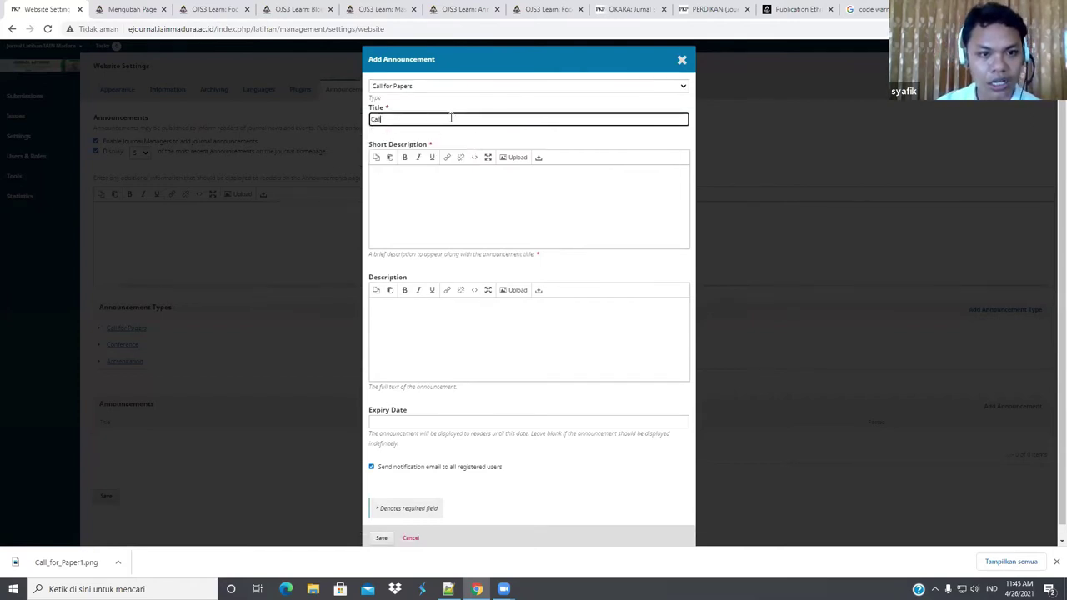
pyautogui.write(' for Pap')
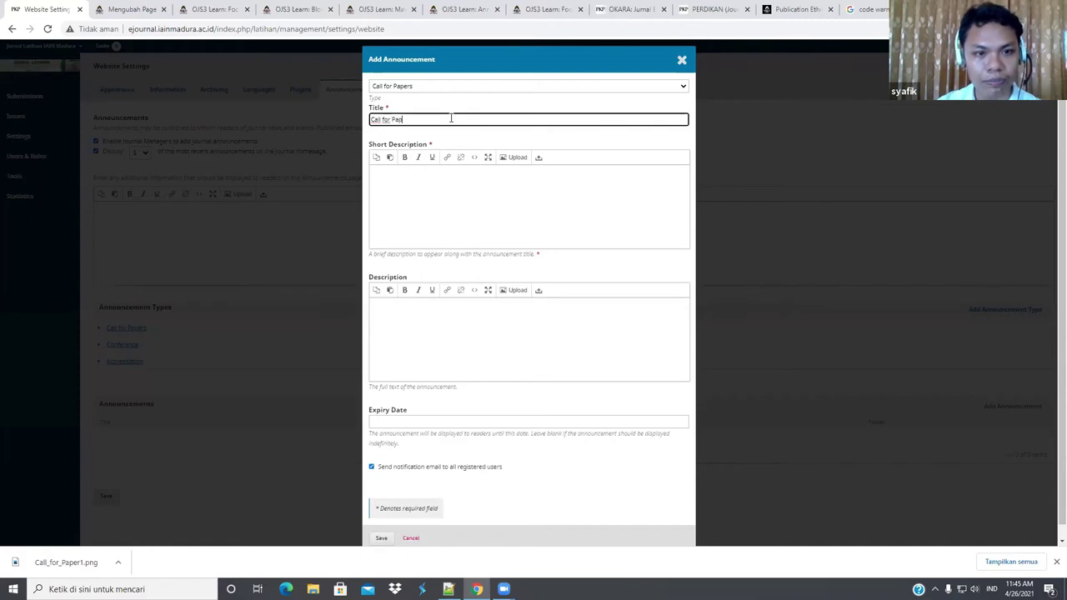
pyautogui.write('er')
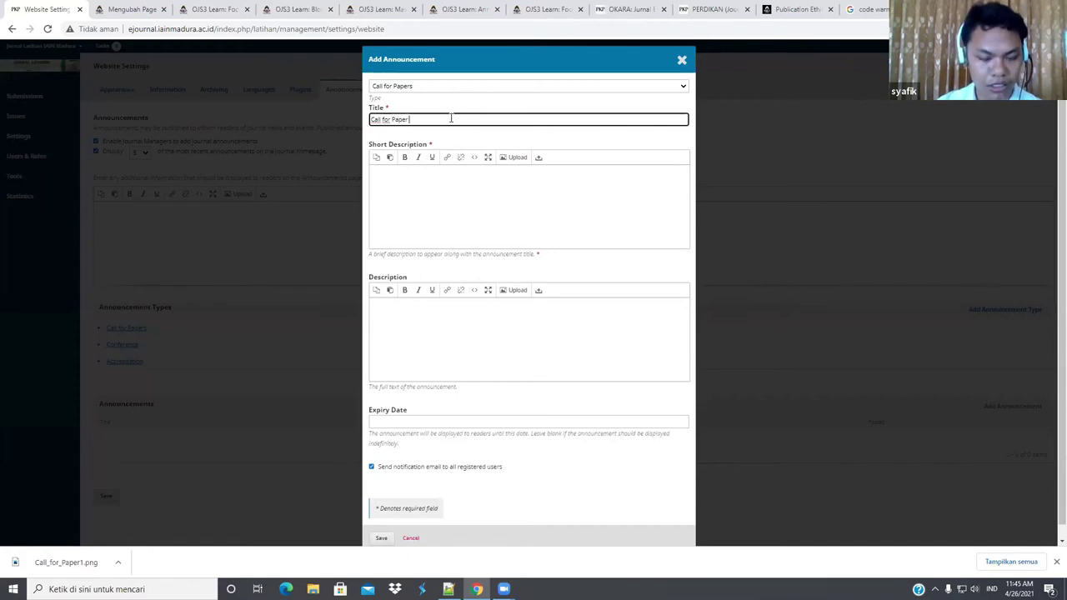
pyautogui.write(' May 2021')
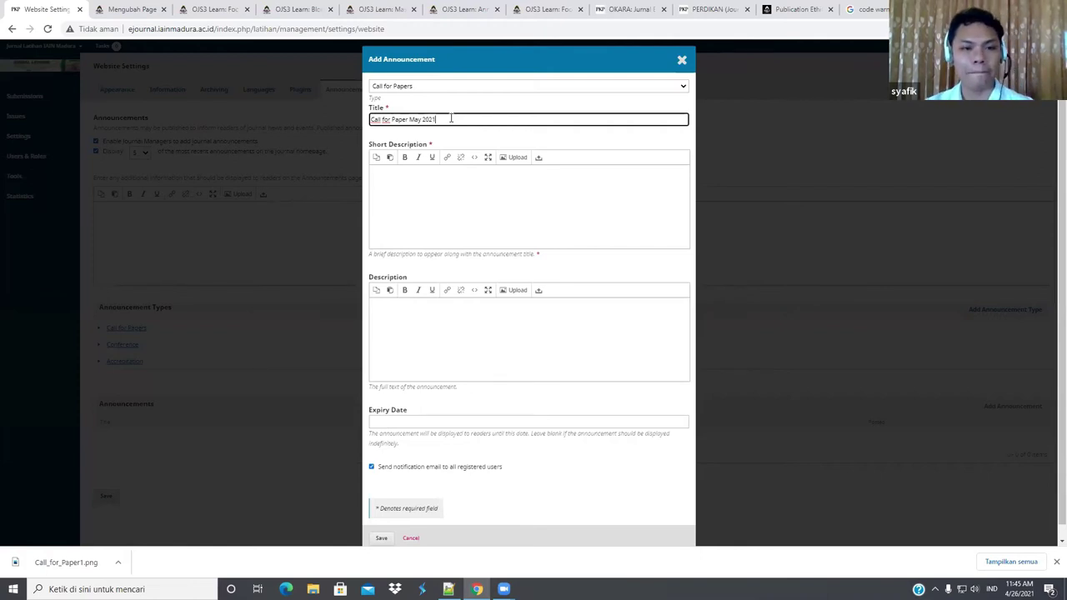
# Enter "Call for Paper May 2021" as the announcement's short description.
pyautogui.click(386, 181)
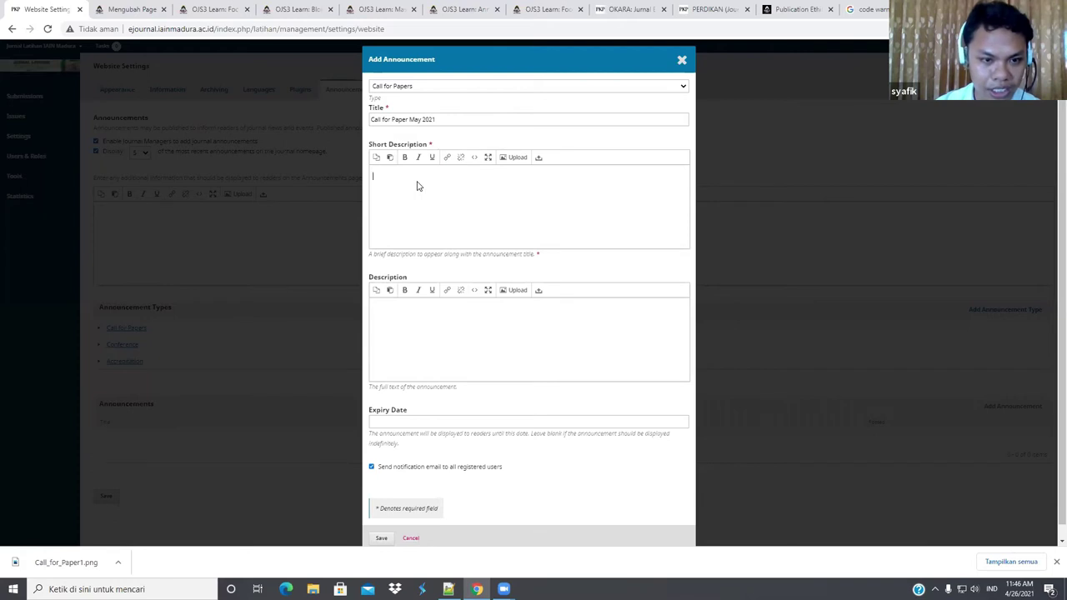
pyautogui.write('Cal')
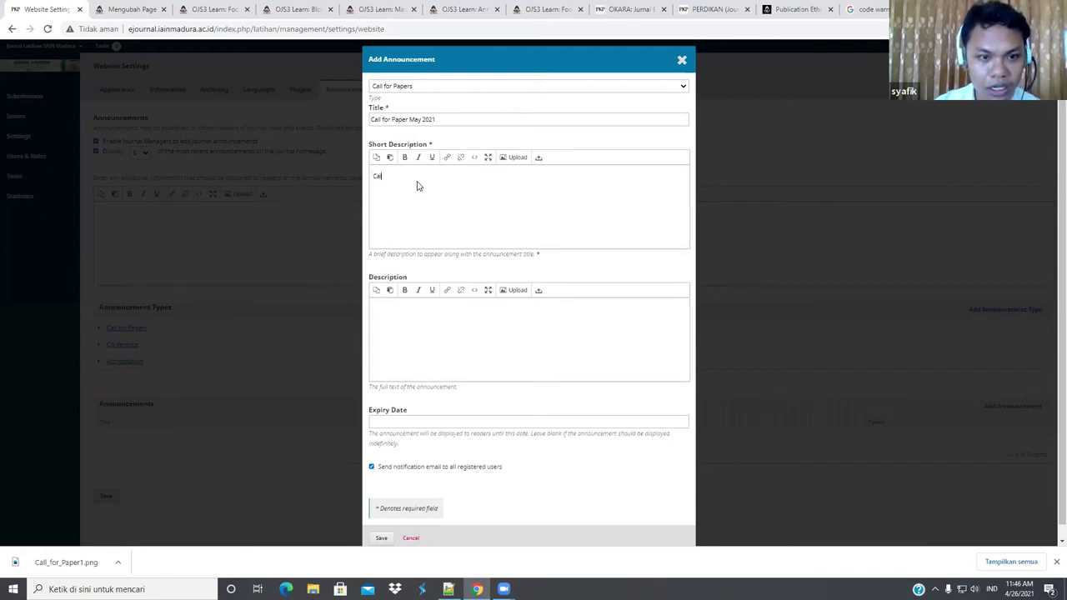
pyautogui.write('l for Pap')
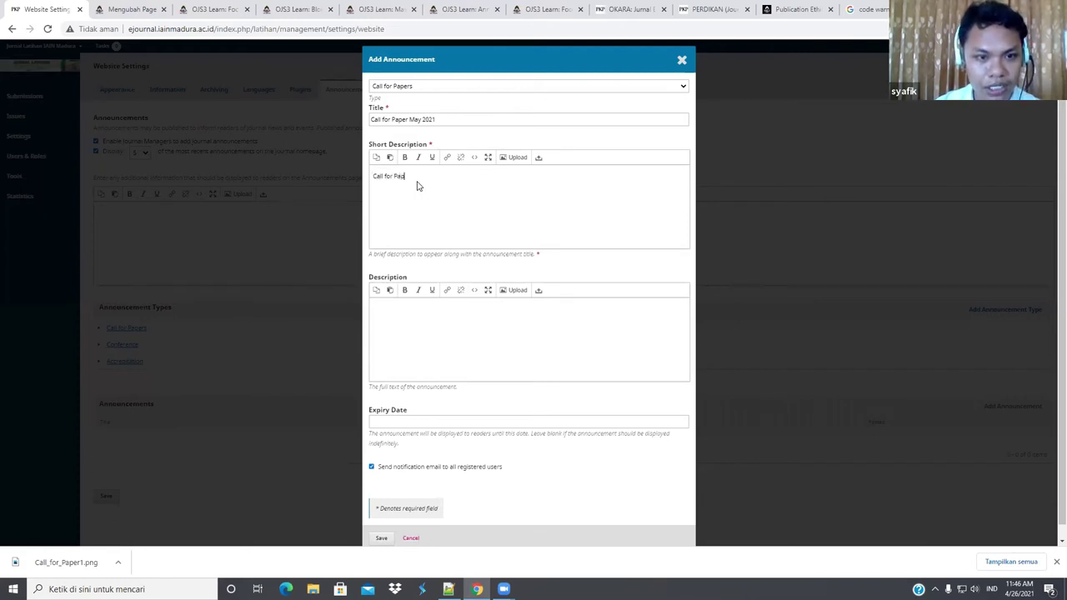
pyautogui.write('er May 2')
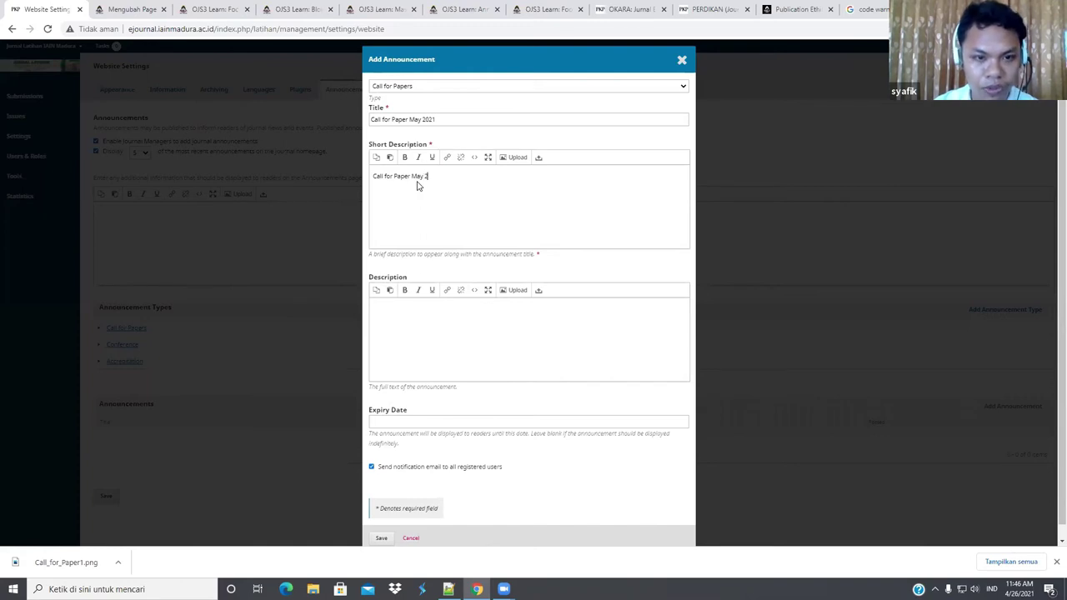
pyautogui.write('021')
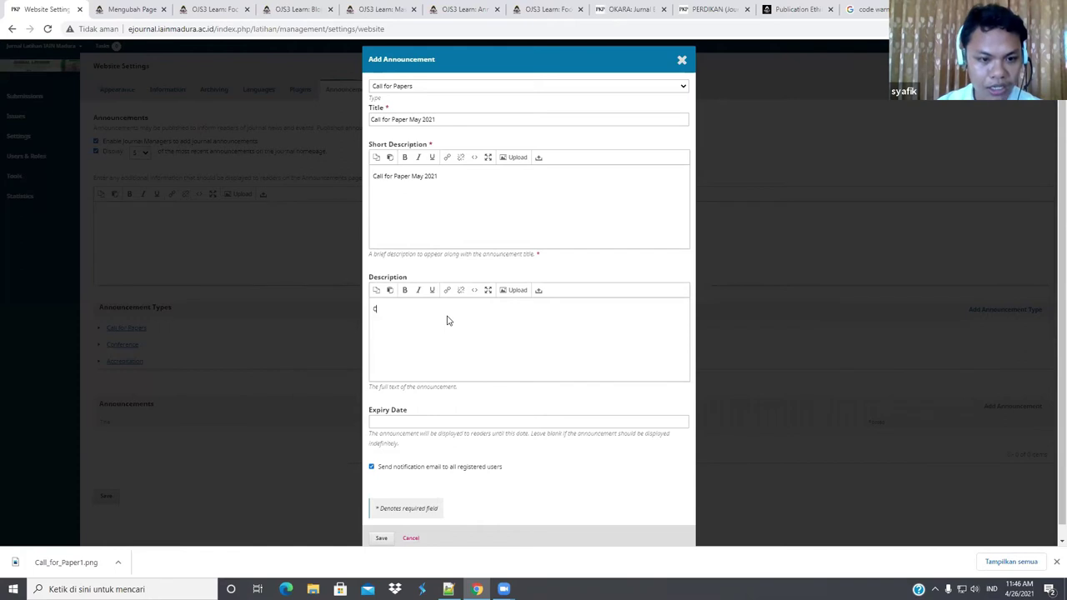
# Enter "Call for Paper" and, on a new line, "We are inviting researcher to publish" as the announcement's full description.
pyautogui.write('all for P')
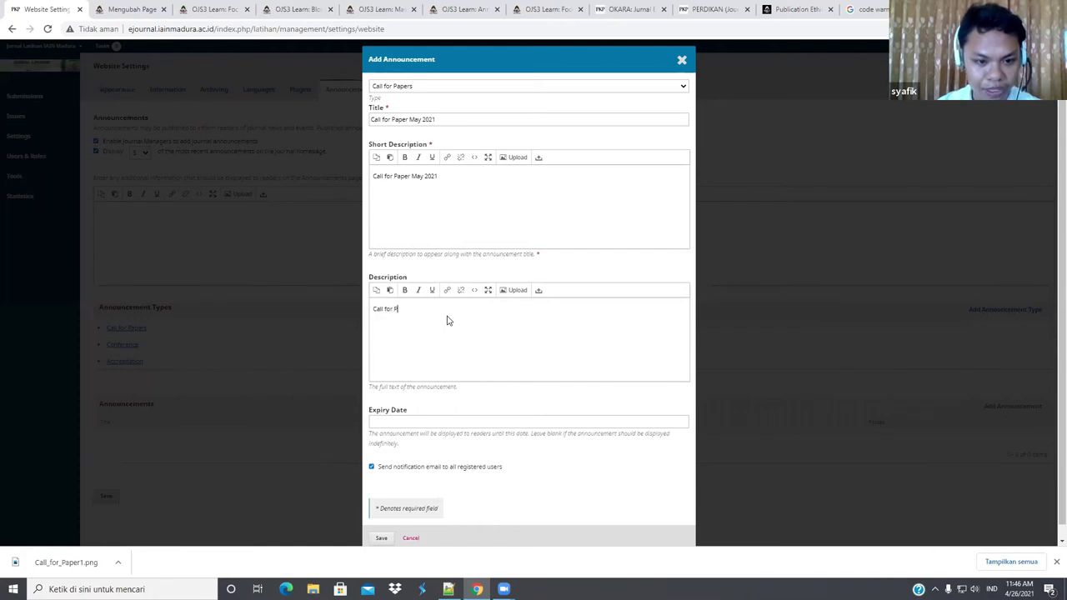
pyautogui.write('aper')
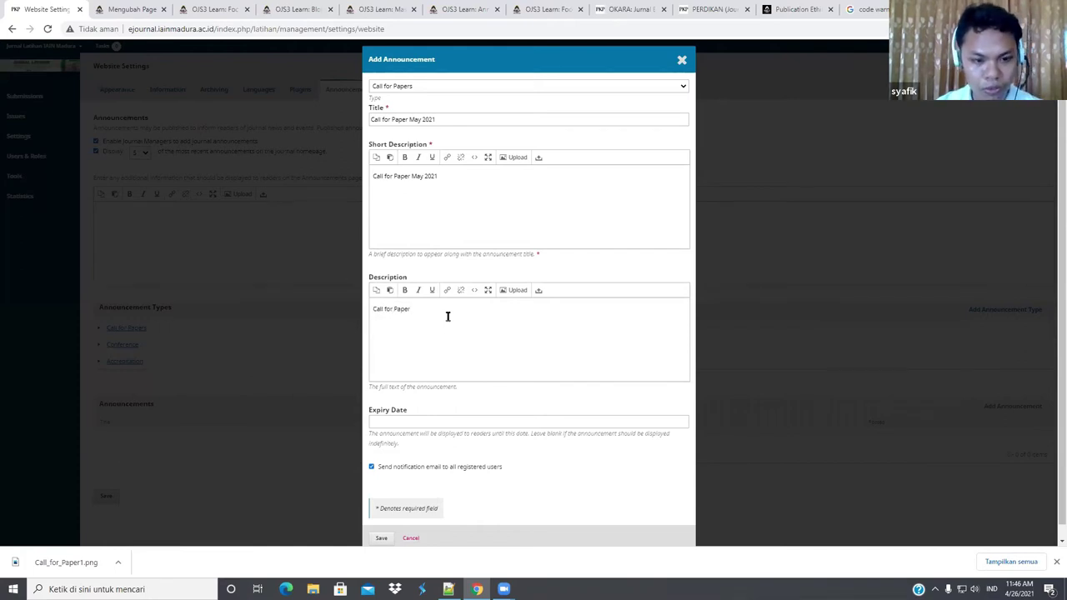
pyautogui.press('Return')
pyautogui.write('We are in')
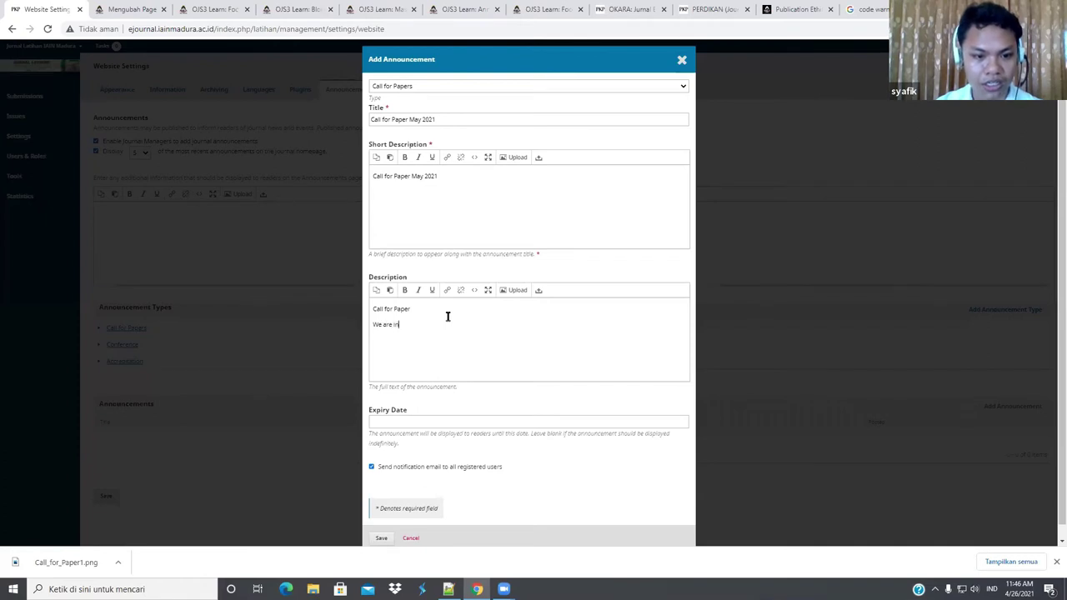
pyautogui.write('vit')
pyautogui.press('BackSpace')
pyautogui.press('BackSpace')
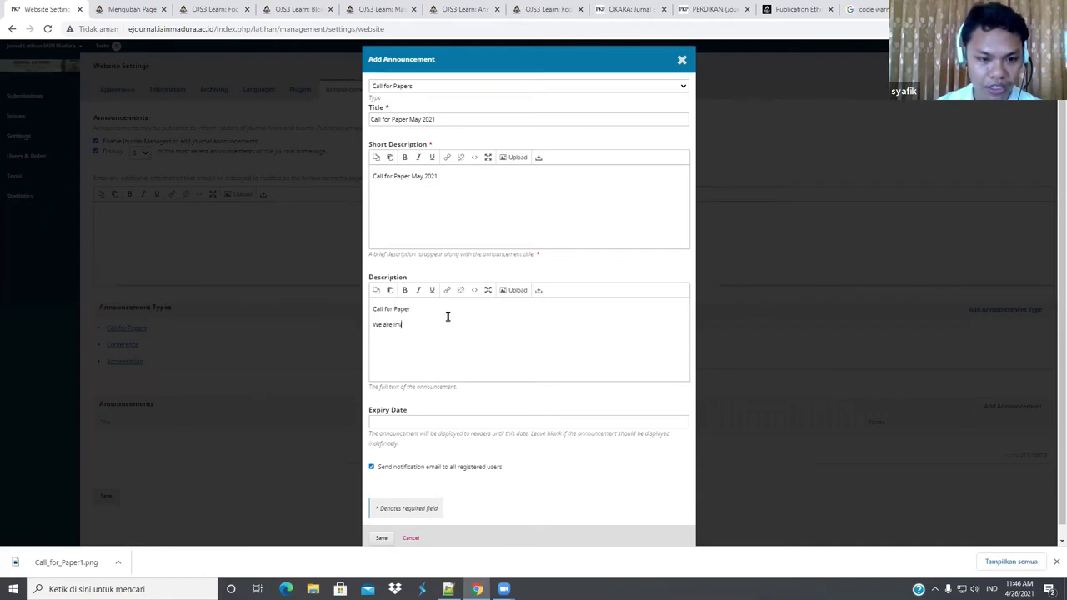
pyautogui.write('i')
pyautogui.press('BackSpace')
pyautogui.write('iting re')
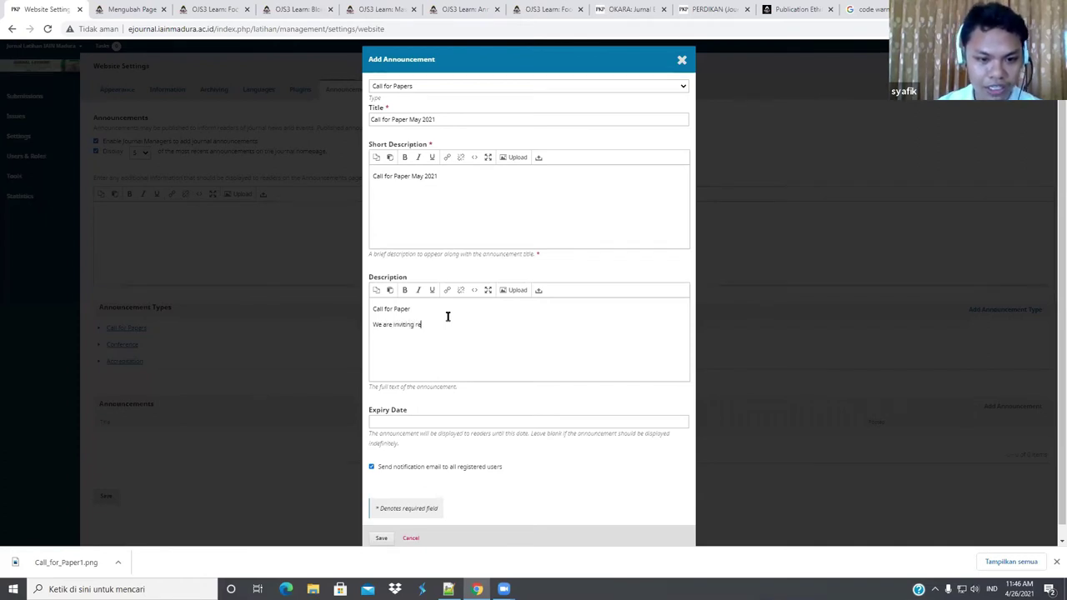
pyautogui.write('searcher to')
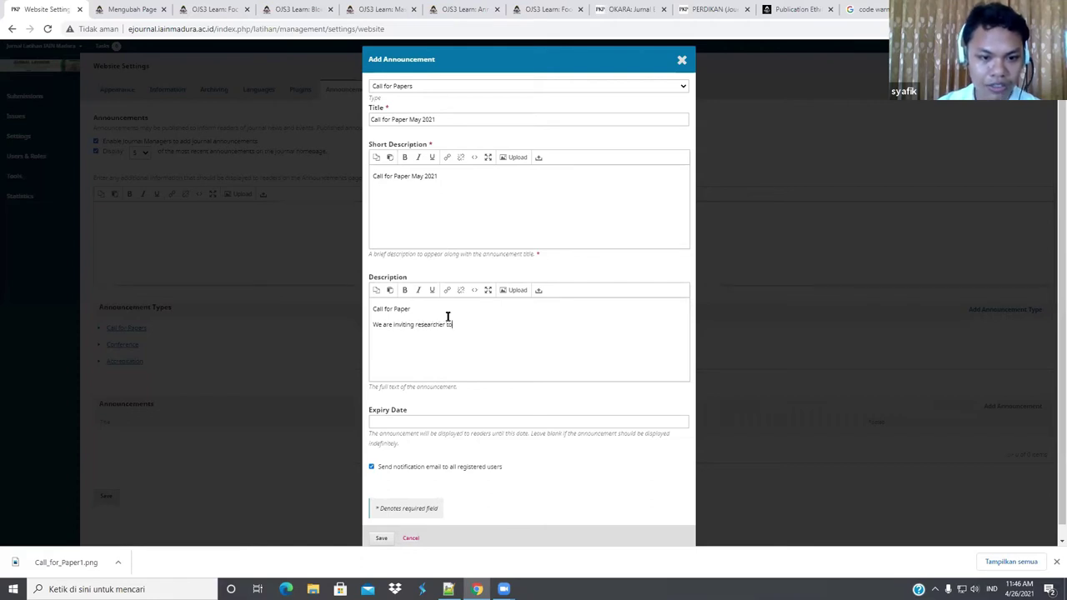
pyautogui.write(' publish')
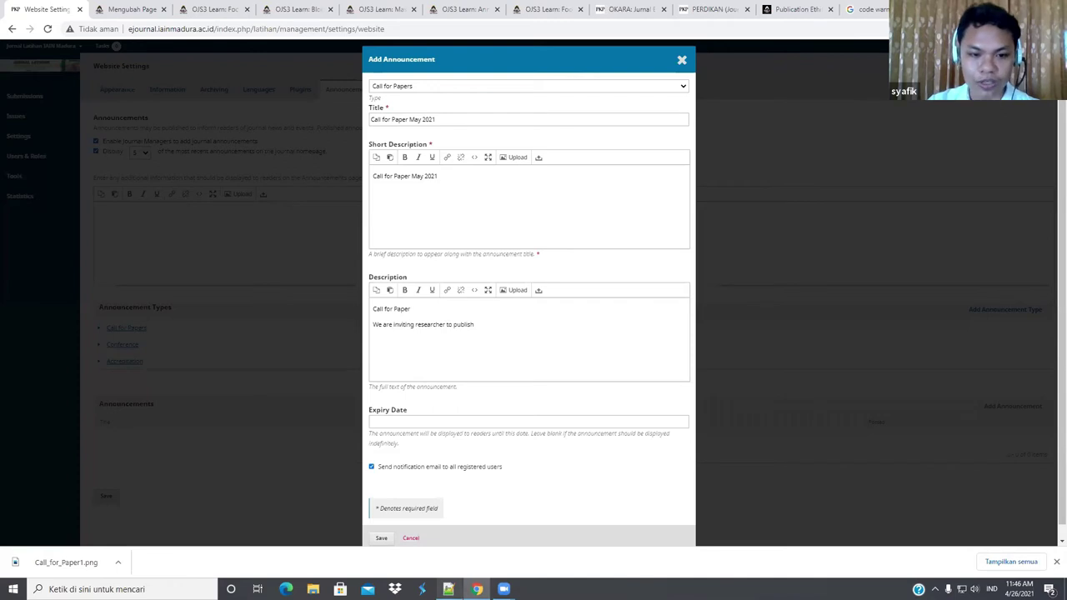
# Switch to Notepad++ and copy the entire HTML code of the Contoh Isian Call for Papers.html file.
pyautogui.click(448, 590)
pyautogui.click(754, 305)
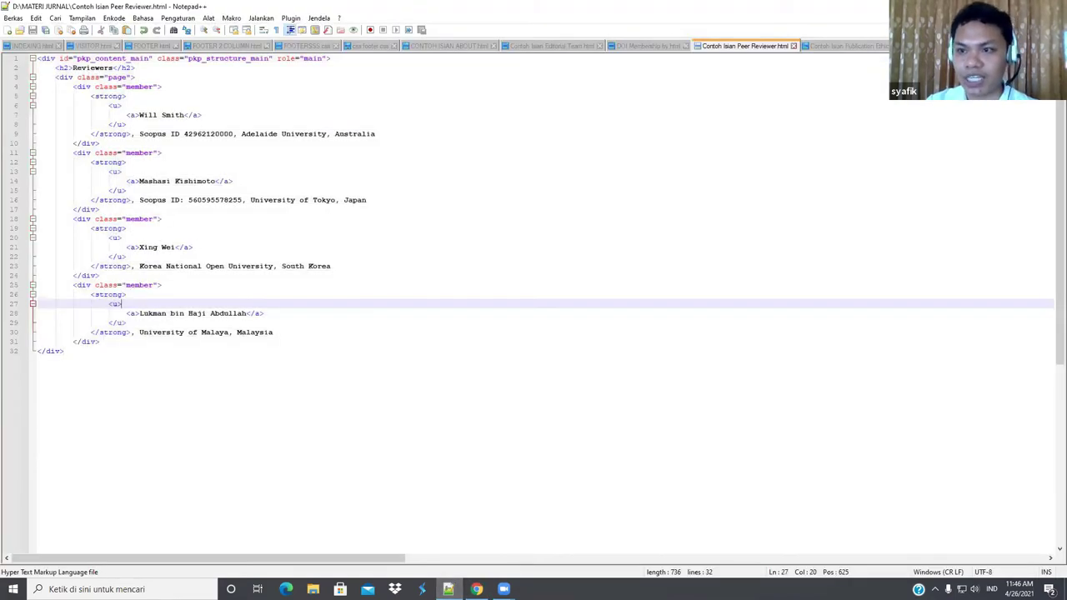
pyautogui.hotkey('ctrl', 'Tab')
pyautogui.hotkey('ctrl', 'a')
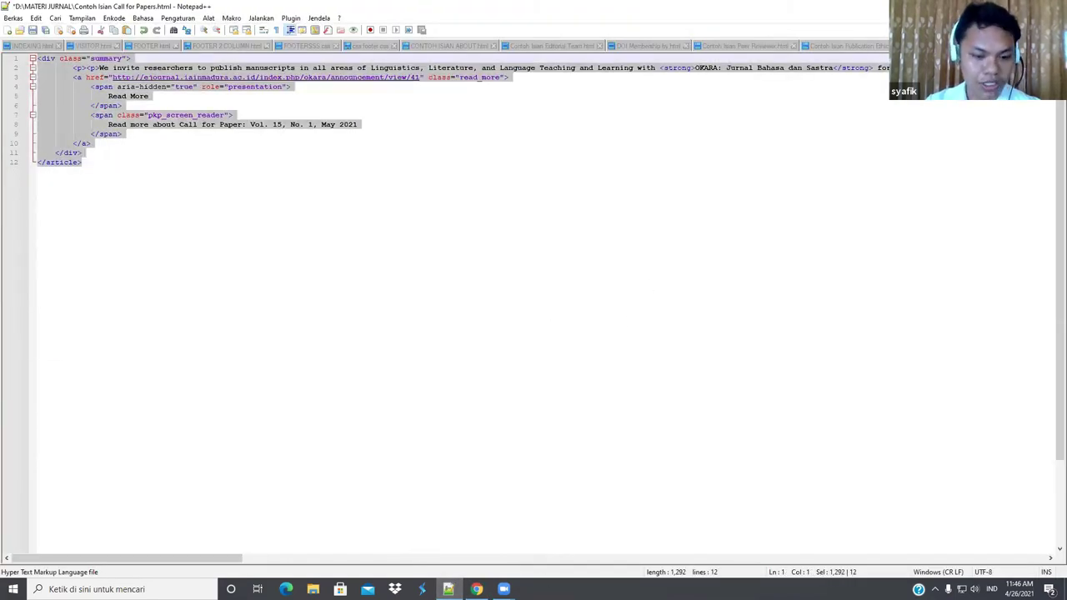
# Switch back to the Add Announcement form and replace the full description's source code with the copied Call for Papers HTML.
pyautogui.hotkey('alt', 'Tab')
pyautogui.moveTo(508, 326); pyautogui.dragTo(326, 305)
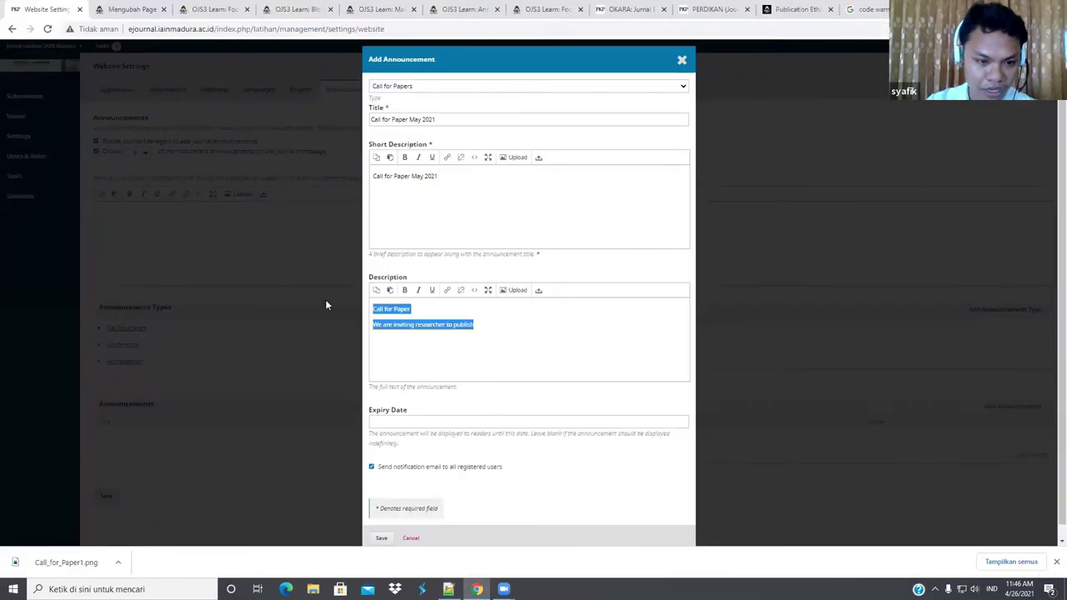
pyautogui.click(475, 290)
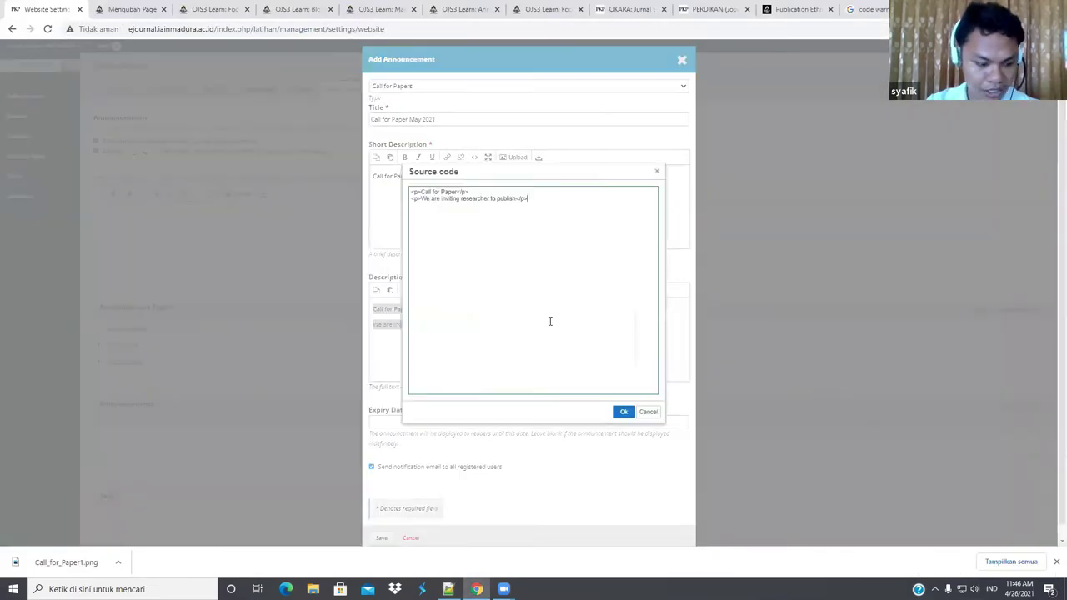
pyautogui.hotkey('ctrl', 'a')
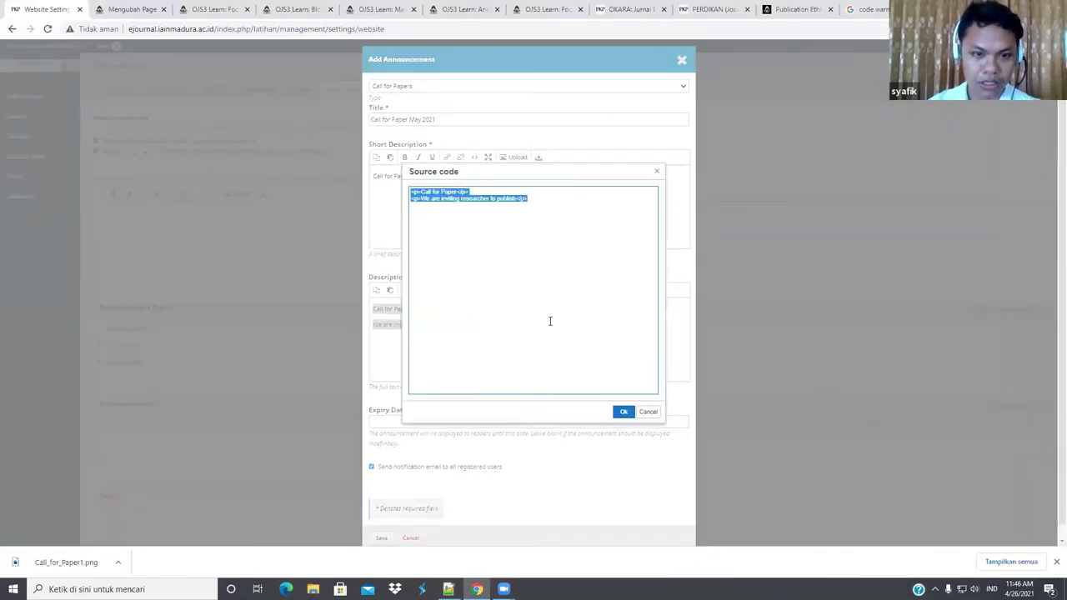
pyautogui.press('BackSpace')
pyautogui.hotkey('ctrl', 'v')
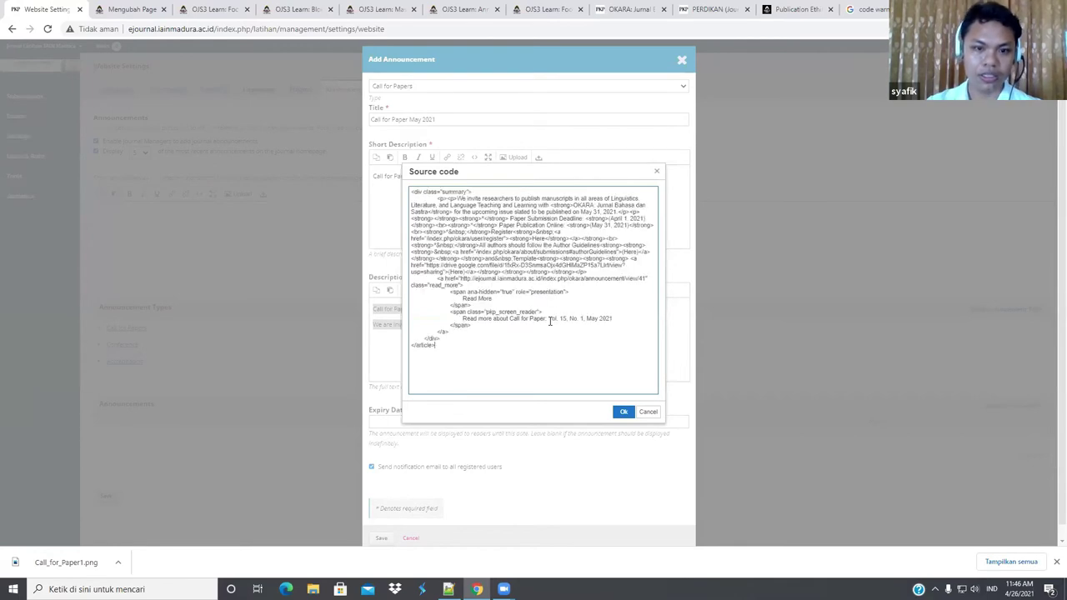
pyautogui.click(624, 412)
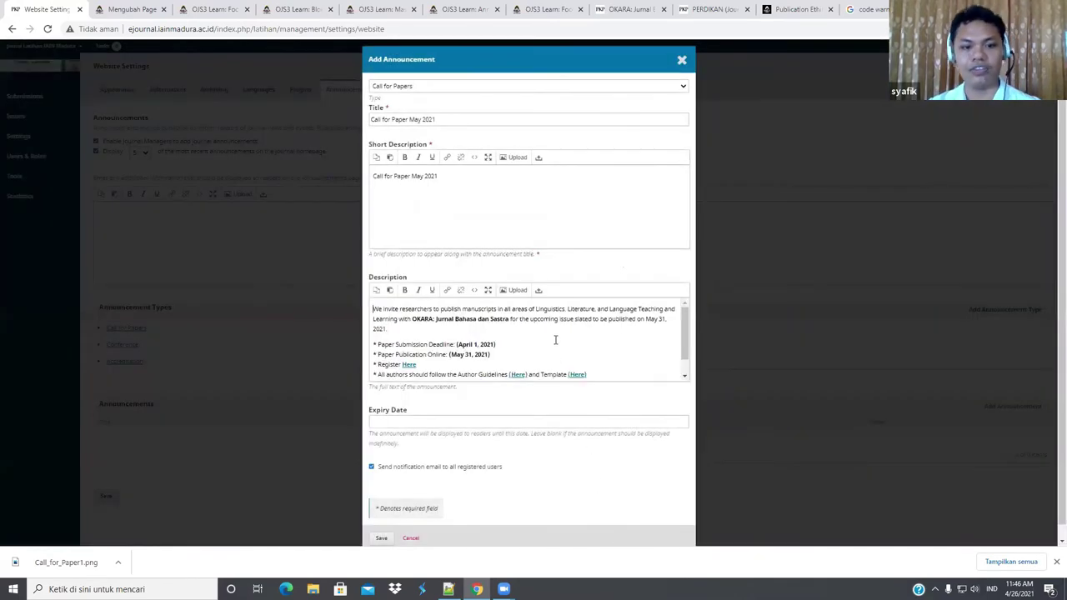
# Replace the journal name "OKARA: Jurnal Bahasa dan Sastra" in the description with "Jurnal Latihan".
pyautogui.scroll(-2, 555, 338)
pyautogui.scroll(2, 502, 337)
pyautogui.moveTo(509, 319); pyautogui.dragTo(412, 320)
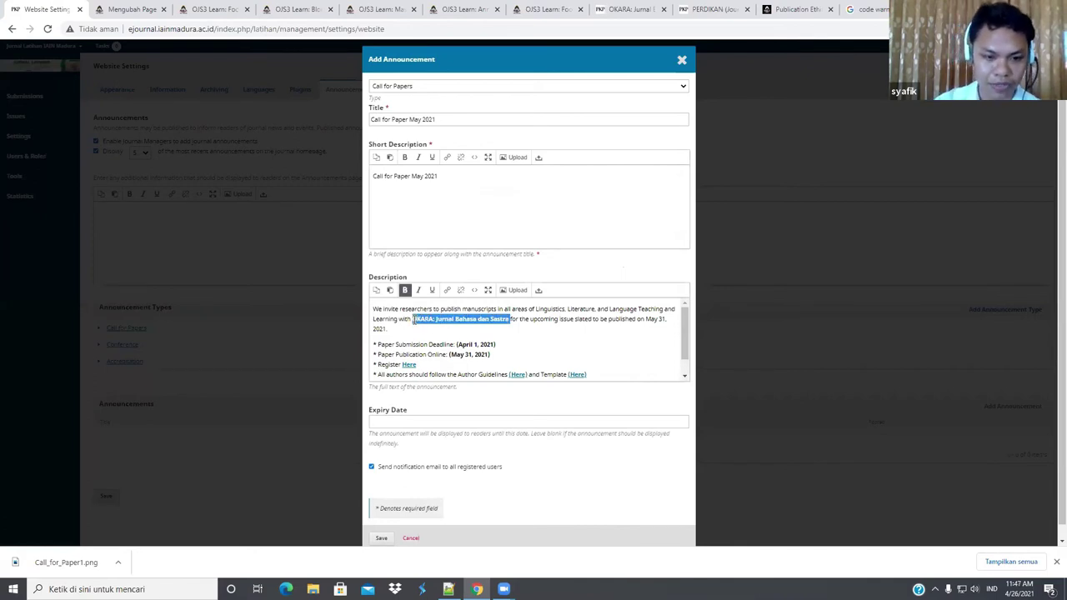
pyautogui.write('Jurnal I')
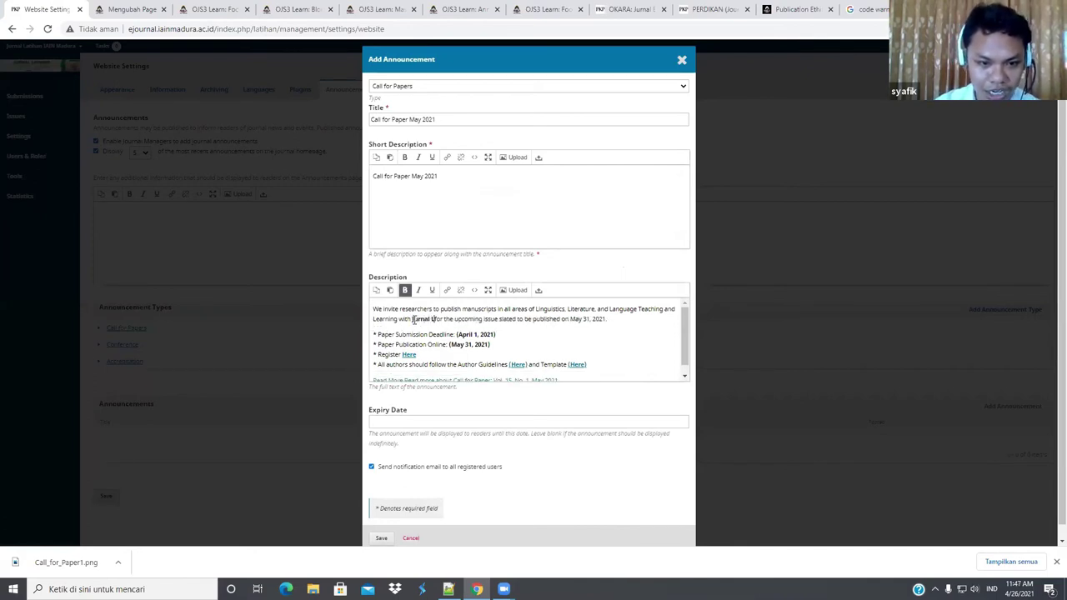
pyautogui.write('atihan')
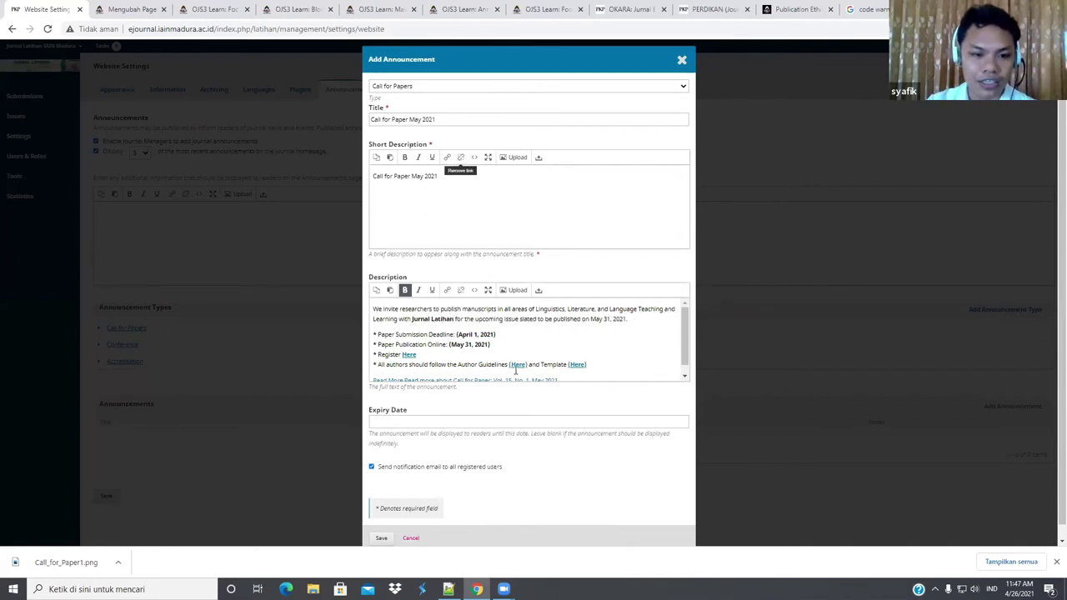
pyautogui.scroll(-1, 553, 333)
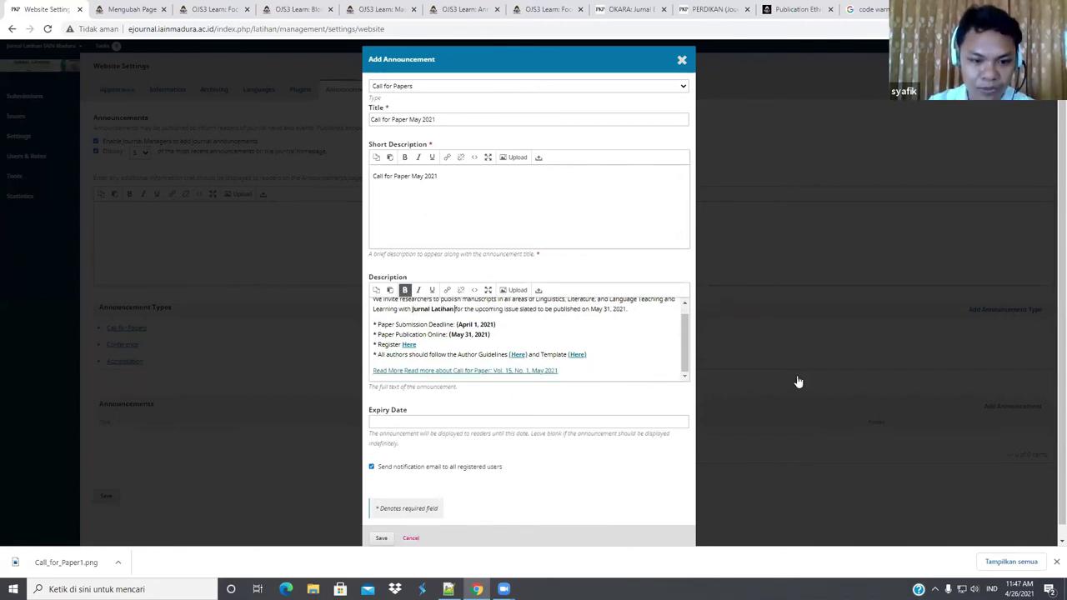
pyautogui.scroll(-1, 953, 255)
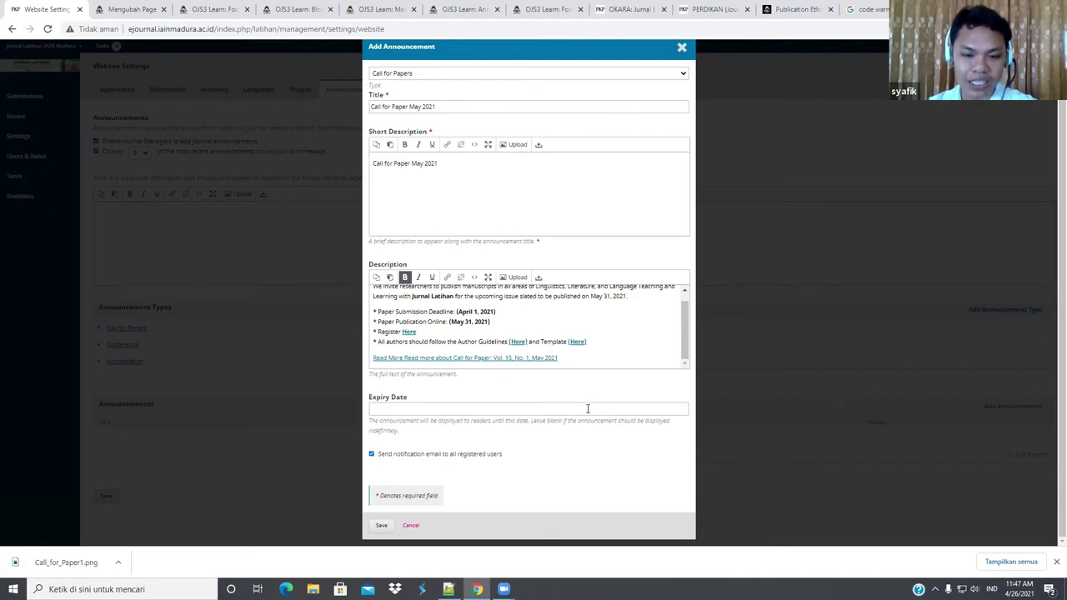
pyautogui.scroll(1, 615, 333)
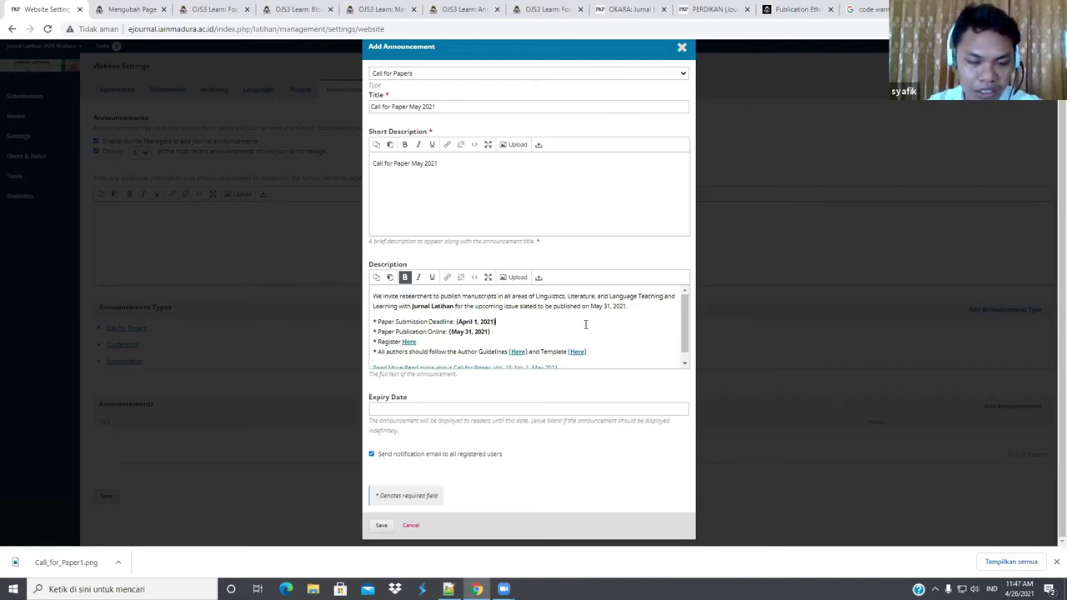
pyautogui.click(493, 322)
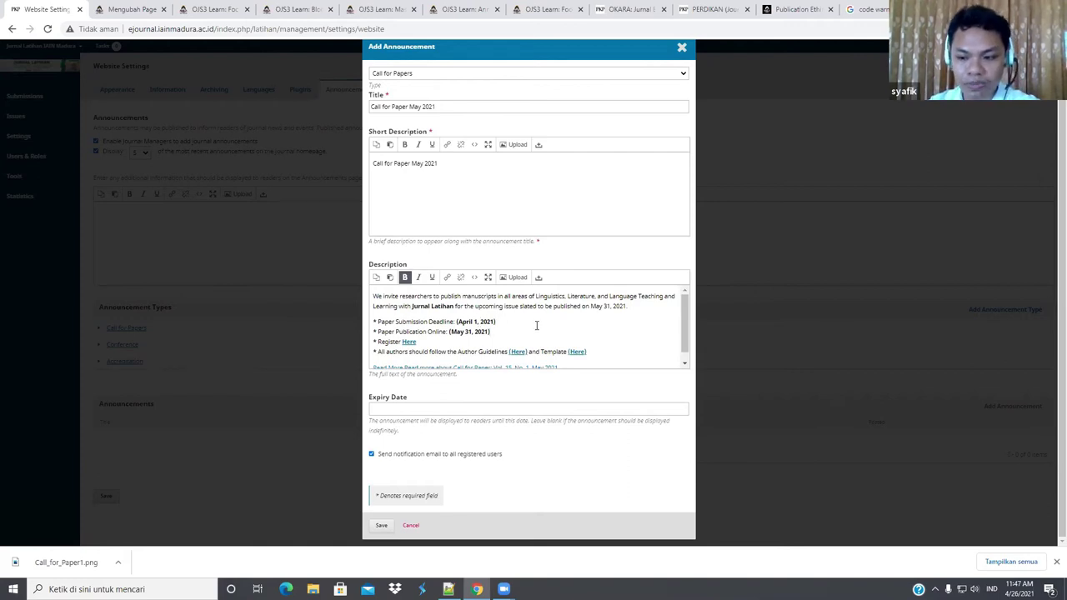
pyautogui.doubleClick(476, 322)
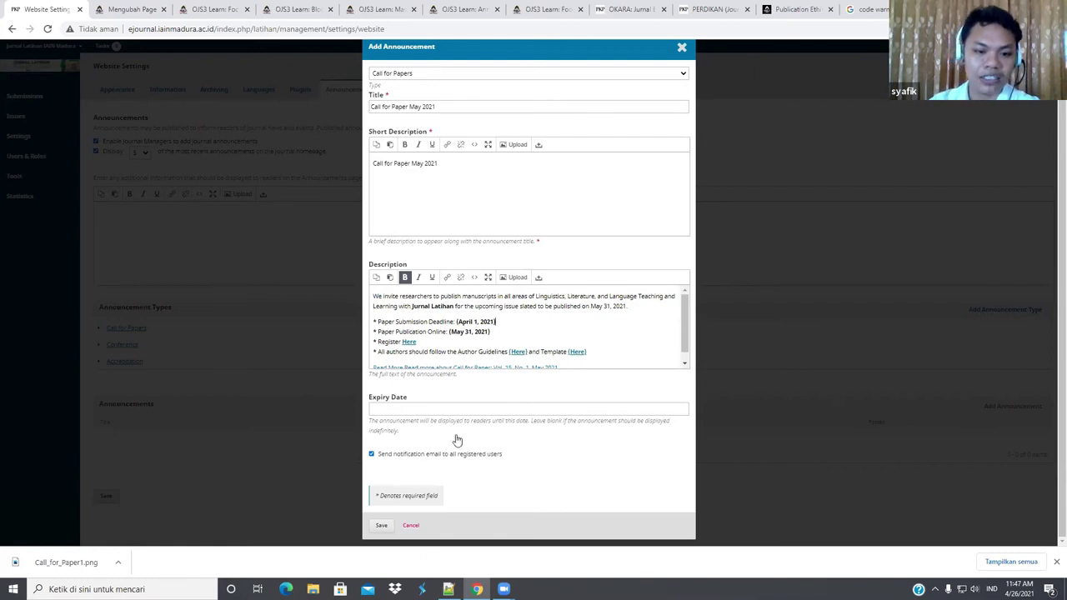
# Set the announcement's expiry date to 2021-05-01.
pyautogui.click(469, 407)
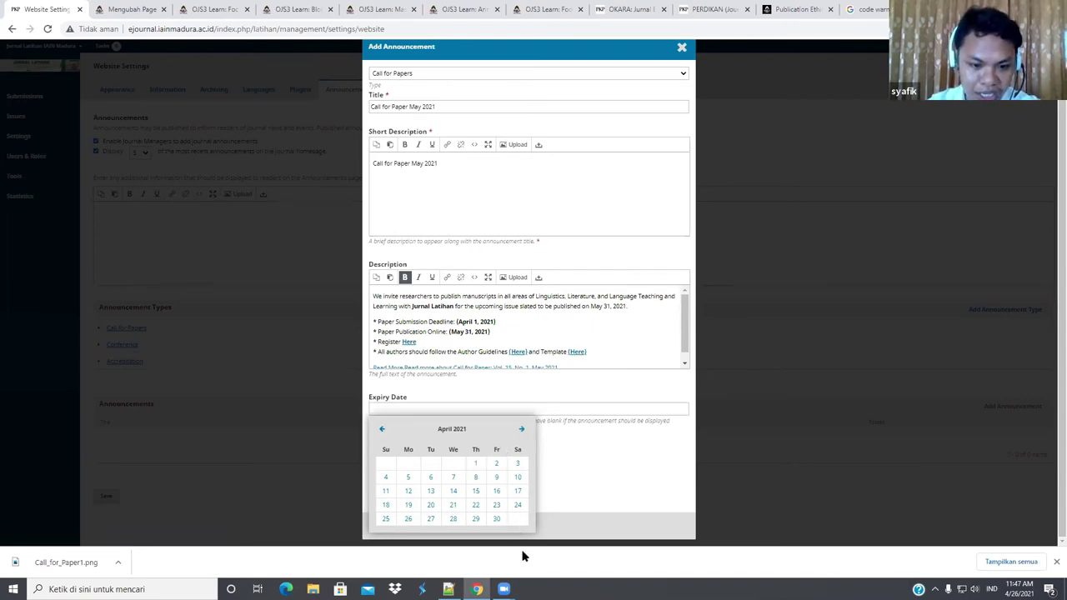
pyautogui.press('pagedown')
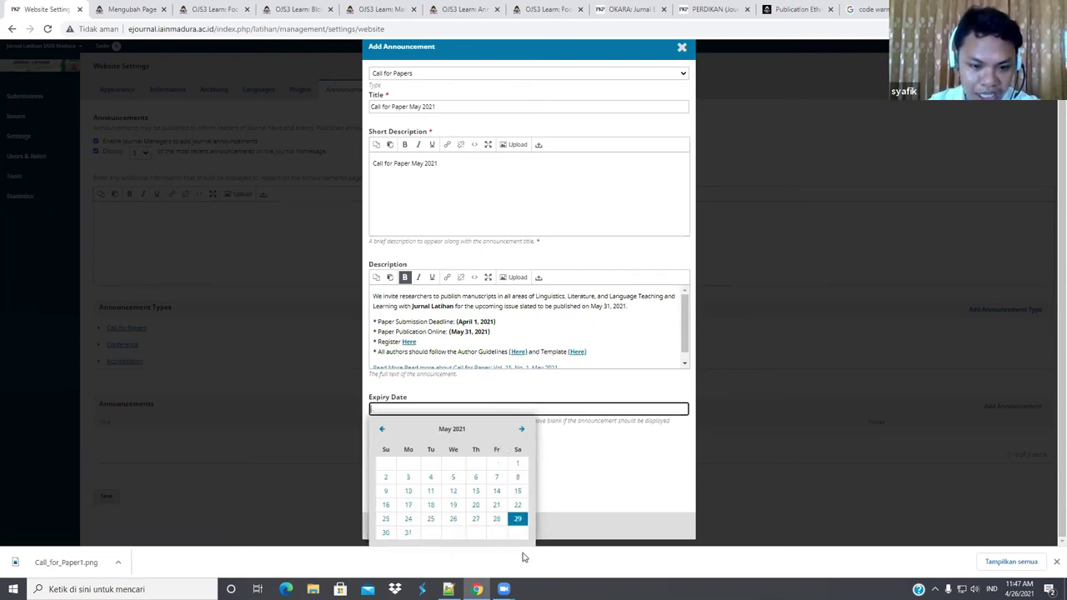
pyautogui.click(517, 464)
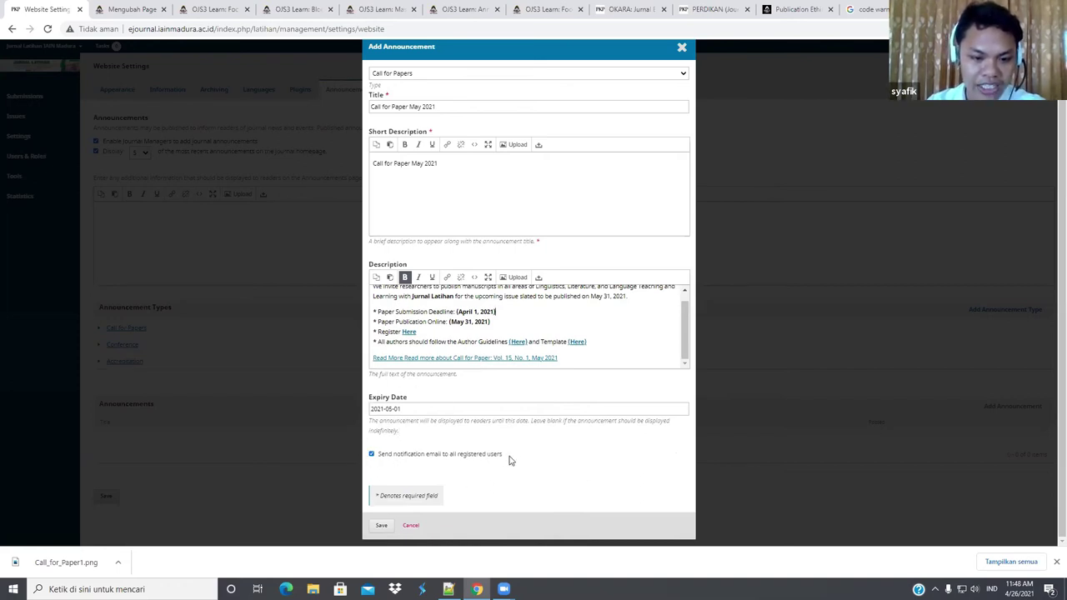
# Keep the notification email to all registered users enabled and save the announcement.
pyautogui.click(372, 455)
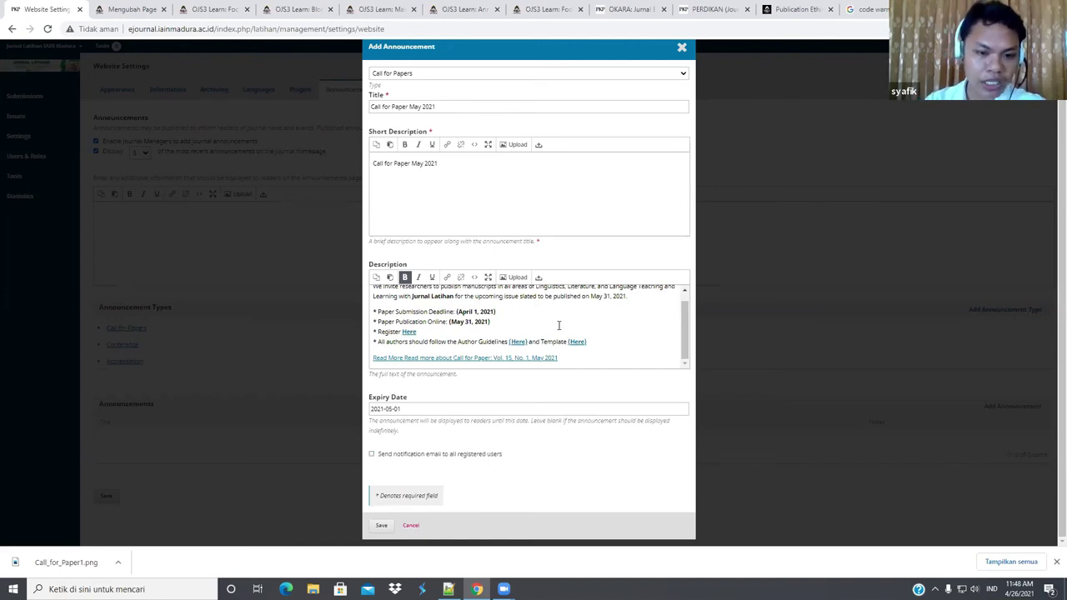
pyautogui.doubleClick(609, 340)
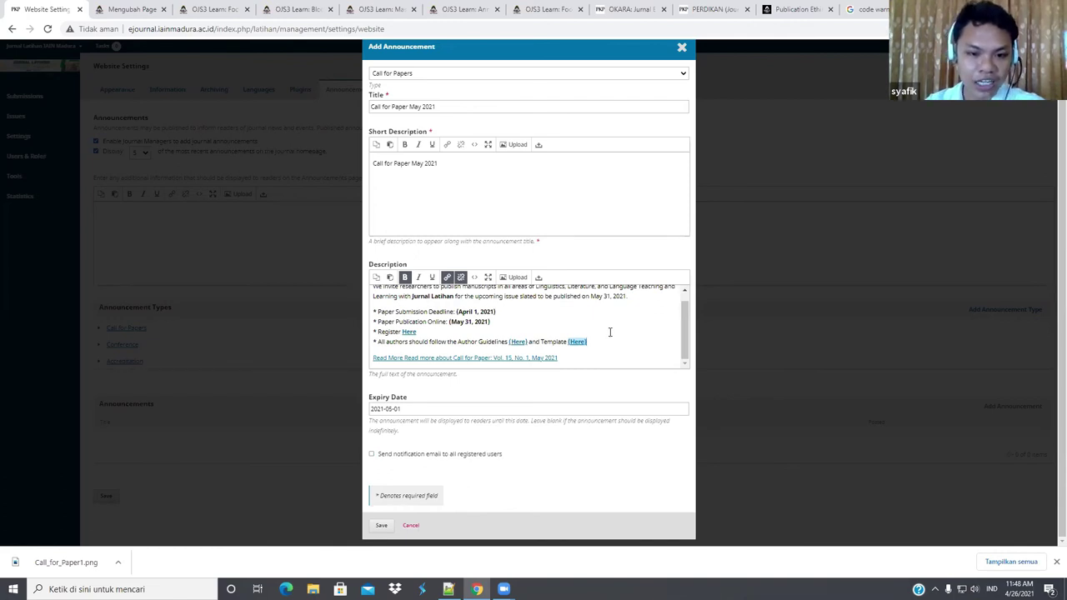
pyautogui.scroll(1, 614, 335)
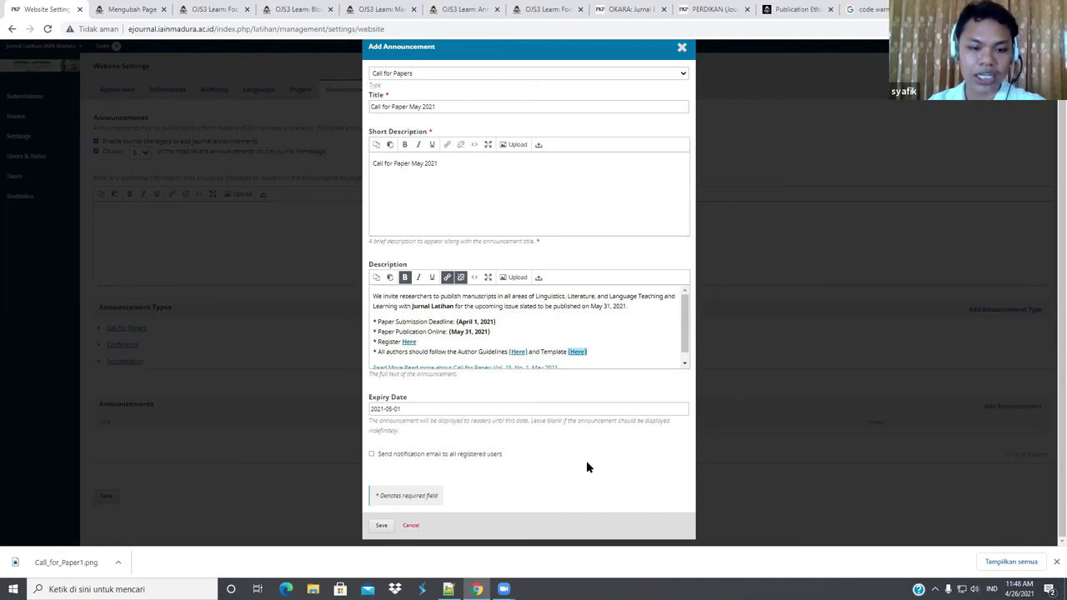
pyautogui.click(372, 454)
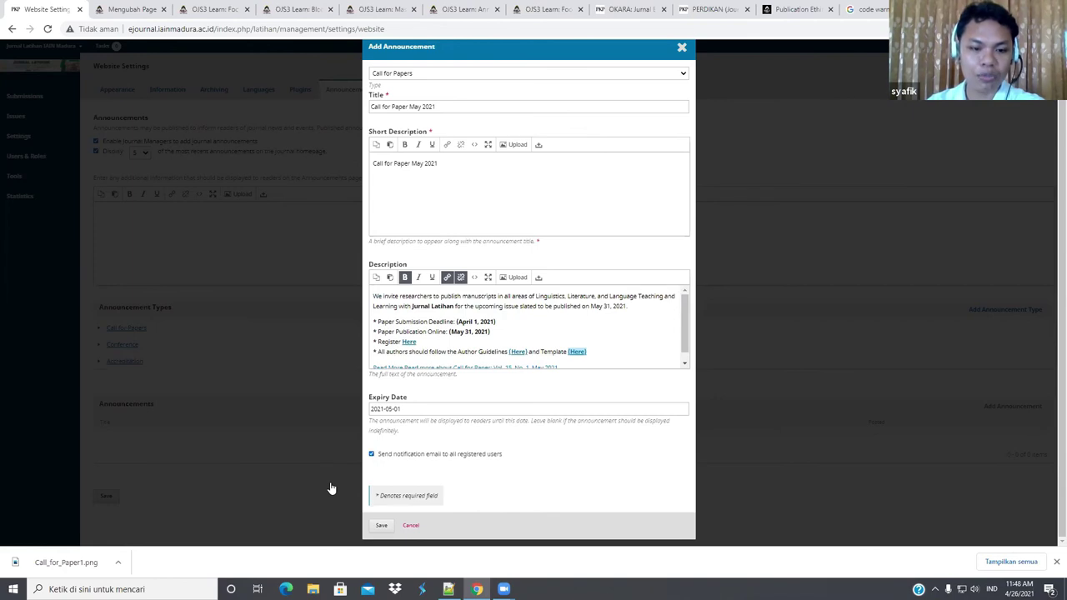
pyautogui.click(381, 526)
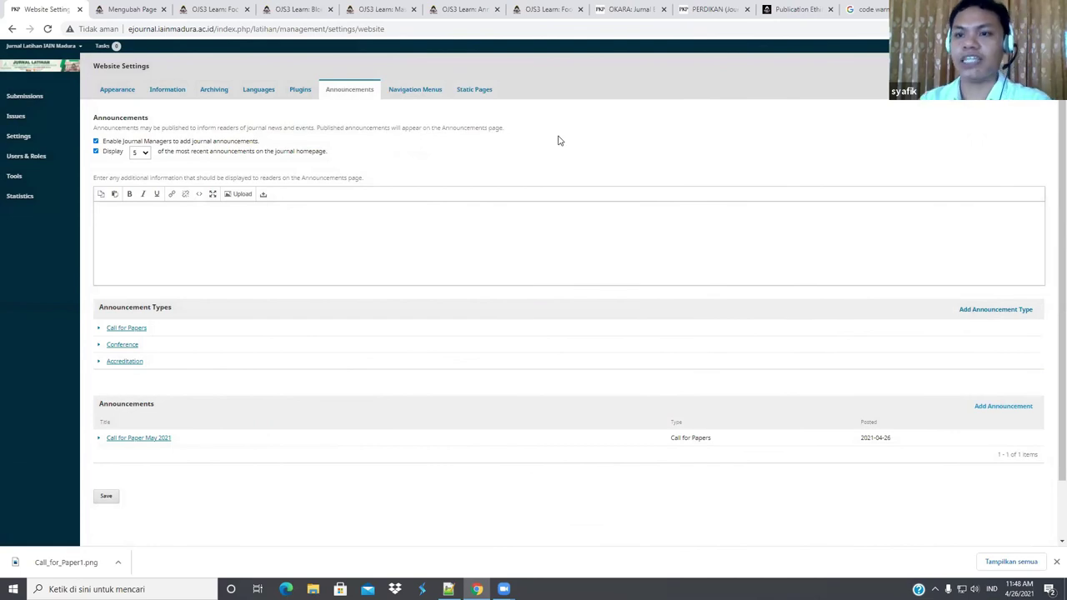
# View the Jurnal Latihan homepage in another browser tab and read the published "Call for Paper May 2021" announcement.
pyautogui.click(882, 8)
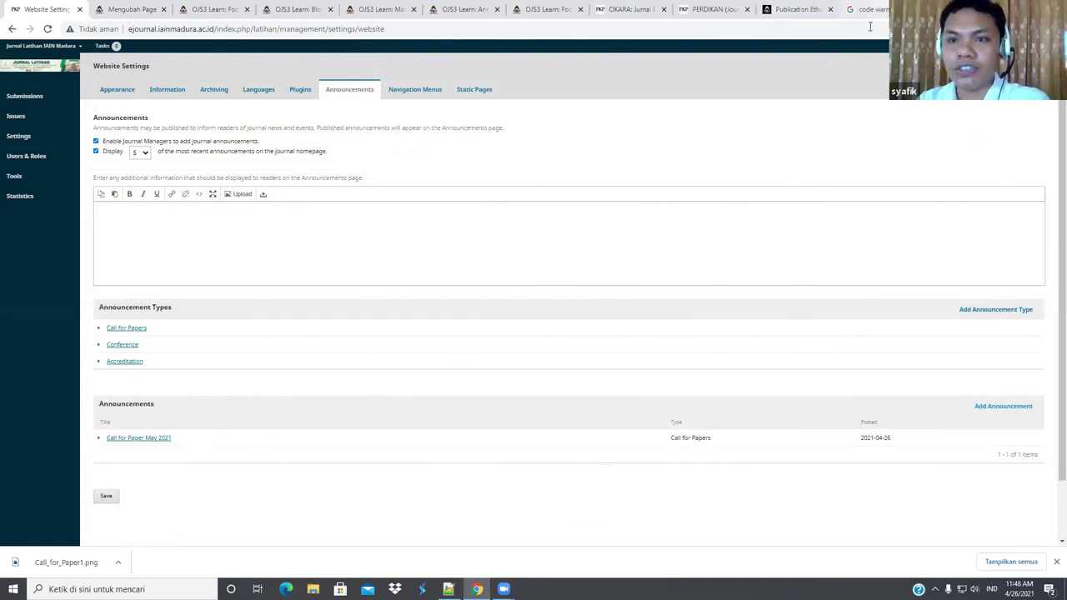
pyautogui.click(869, 31)
pyautogui.write('latiha')
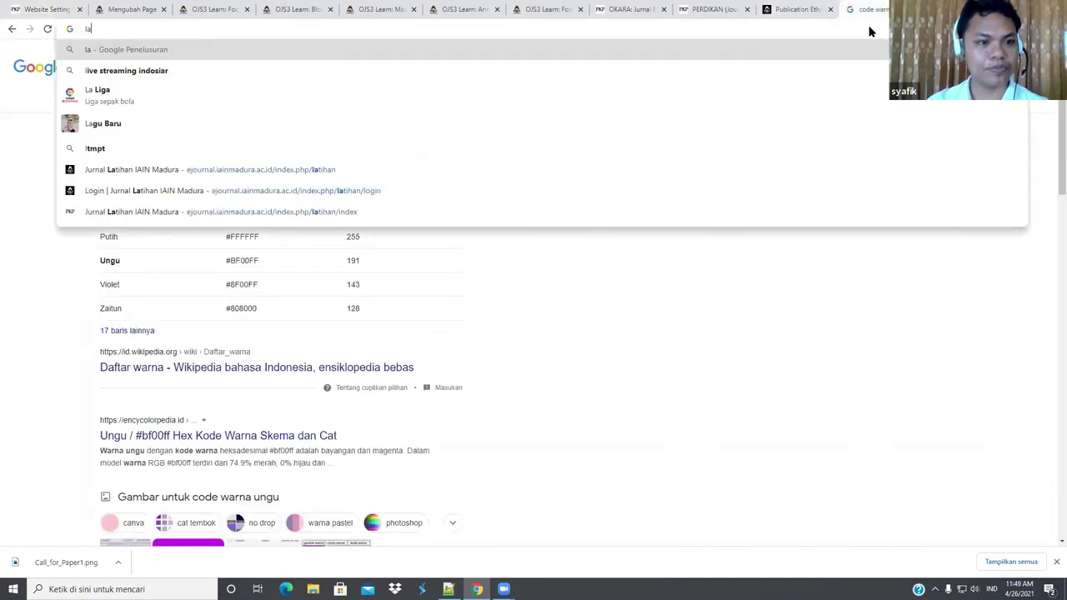
pyautogui.click(482, 158)
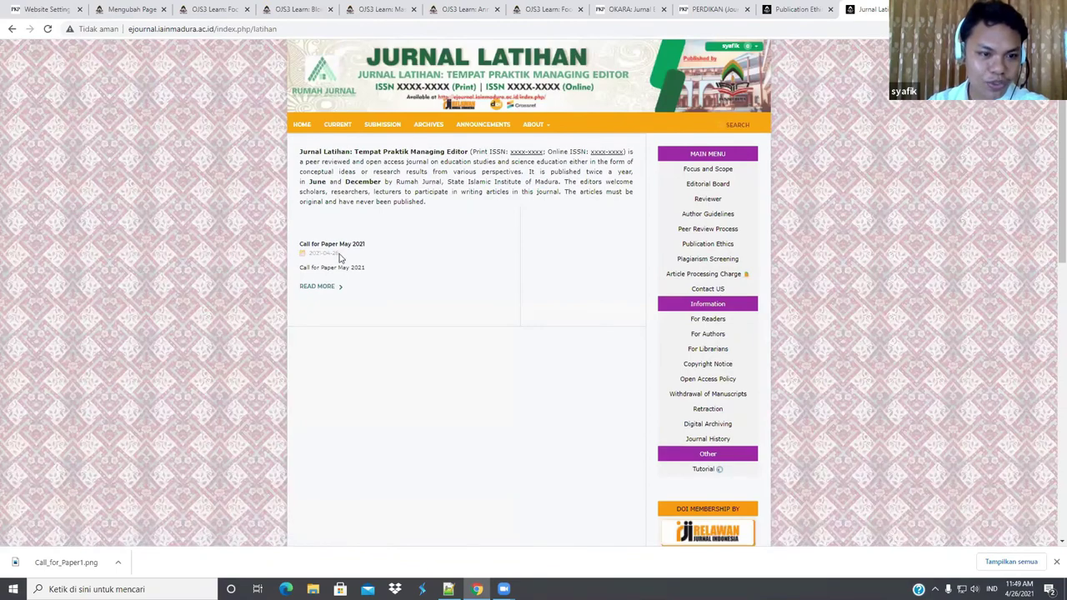
pyautogui.click(340, 246)
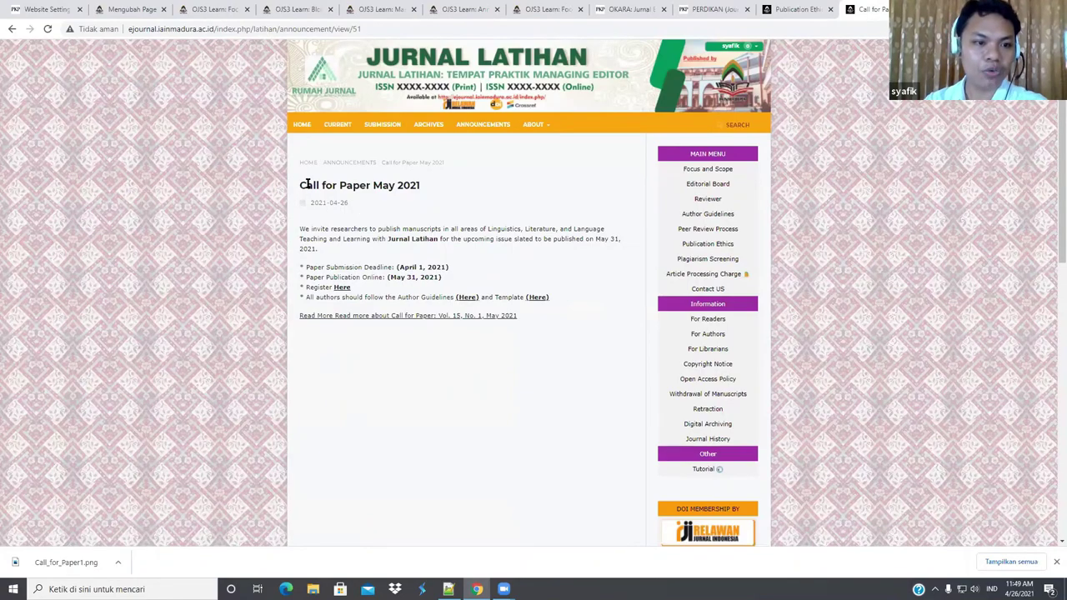
pyautogui.moveTo(300, 184); pyautogui.dragTo(307, 185)
pyautogui.moveTo(398, 263); pyautogui.dragTo(543, 358)
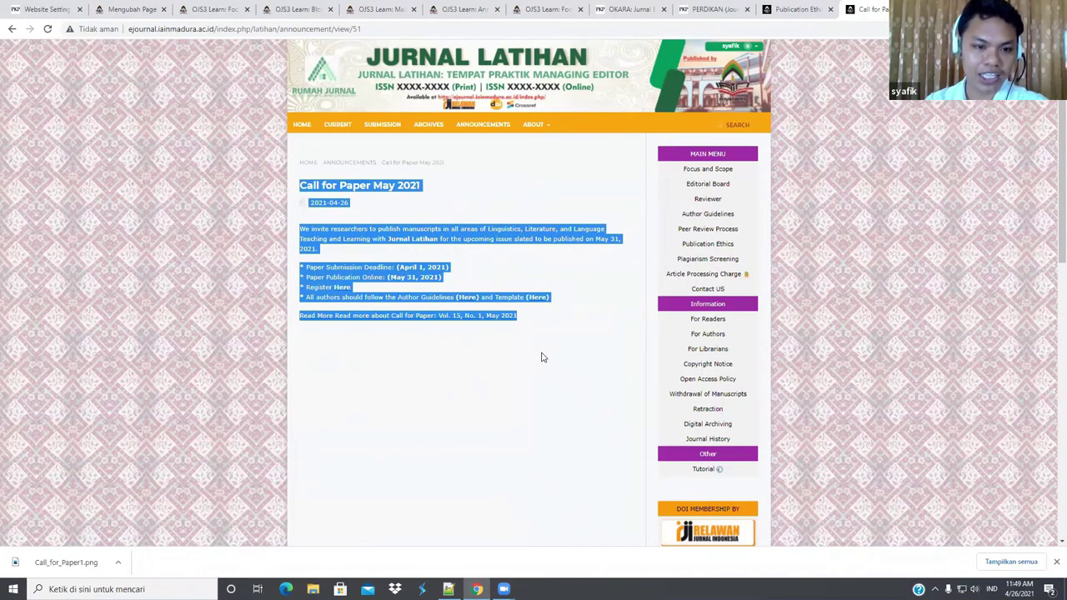
pyautogui.click(498, 239)
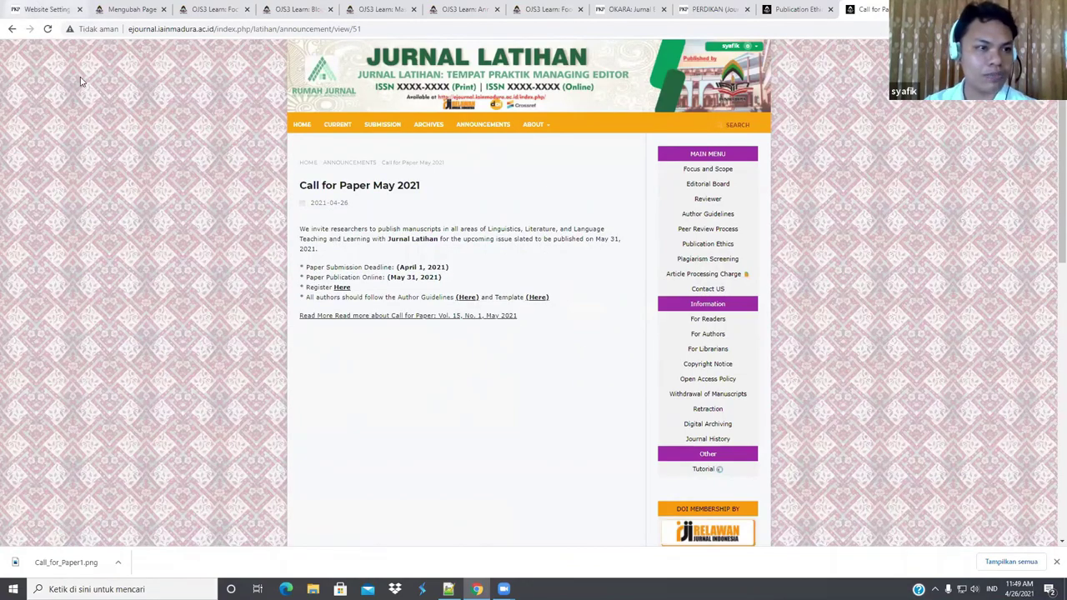
pyautogui.click(37, 8)
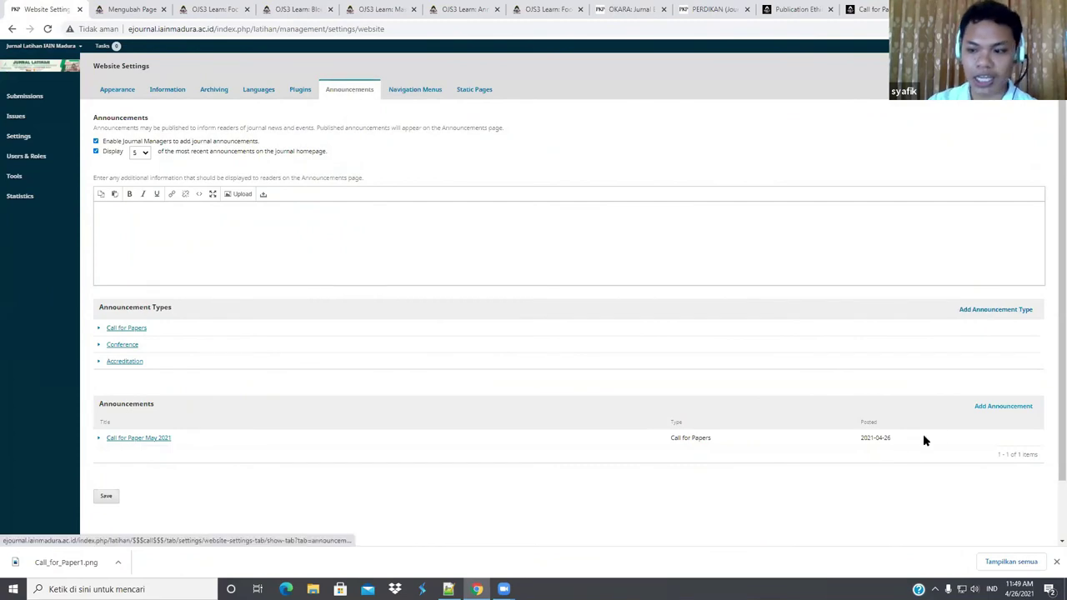
pyautogui.click(987, 406)
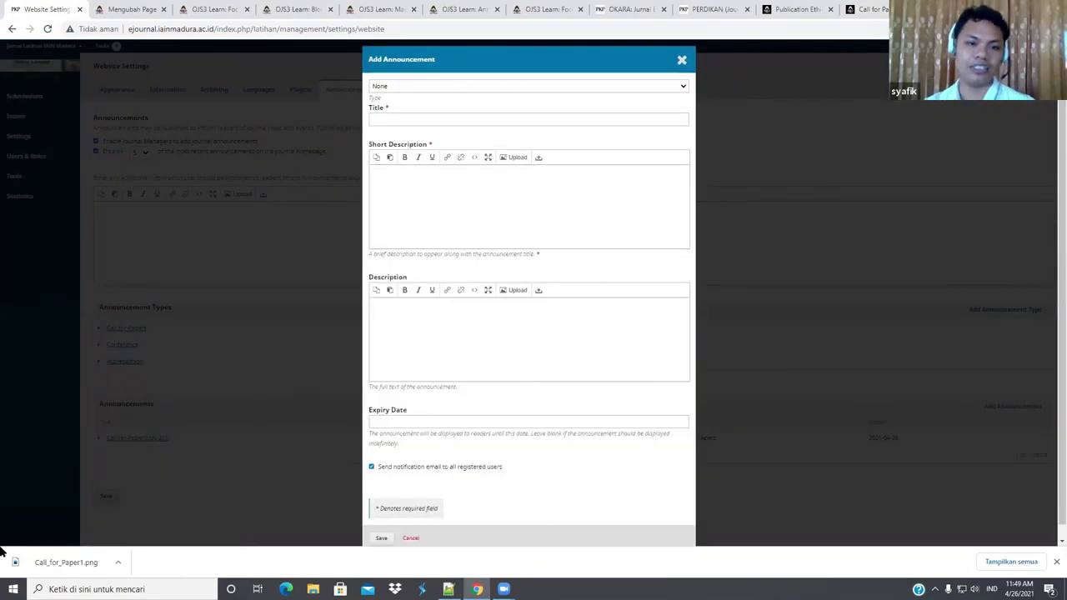
pyautogui.click(682, 64)
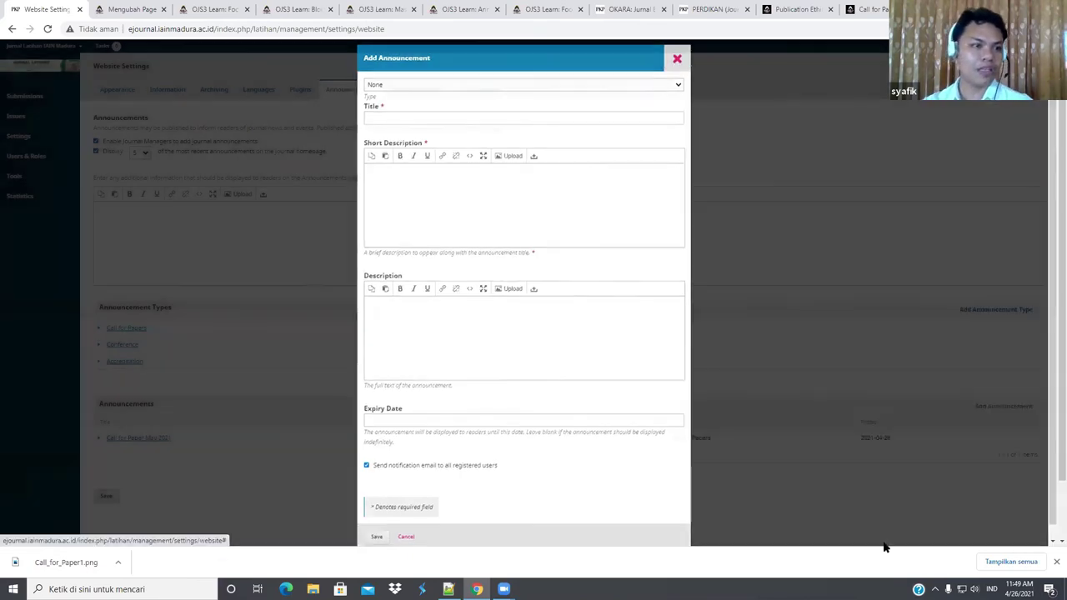